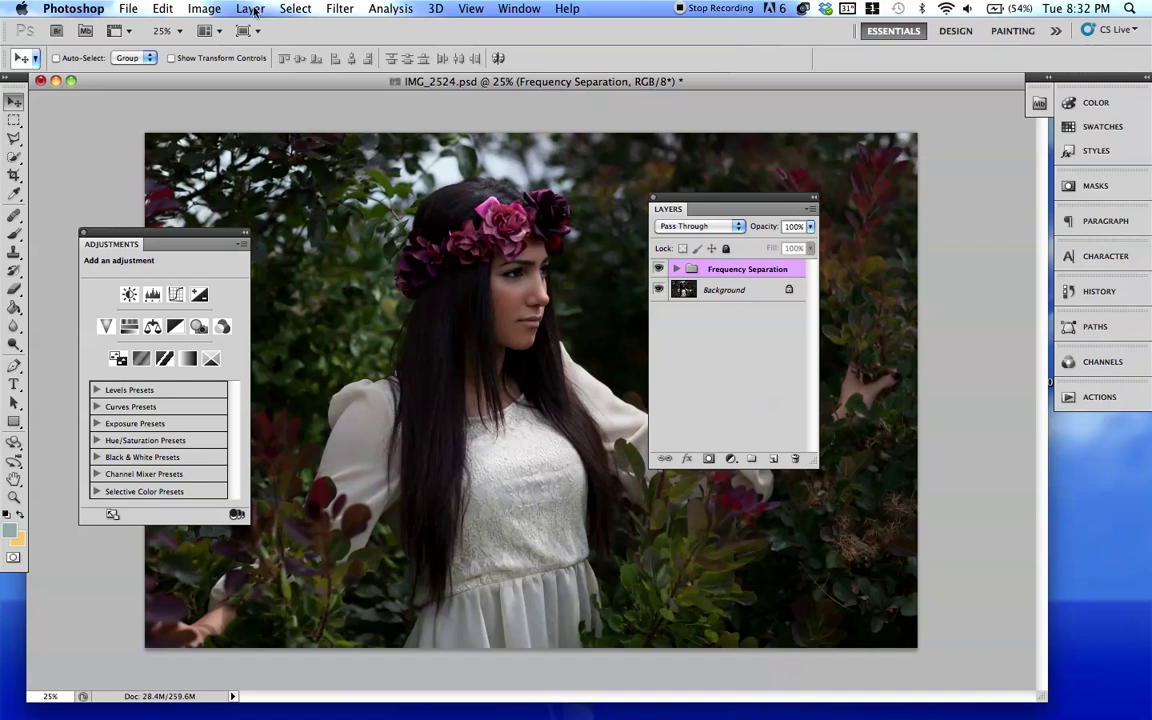
# - Drag the Layers panel slightly higher, away from the portrait
pyautogui.moveTo(708, 206); pyautogui.dragTo(713, 135)
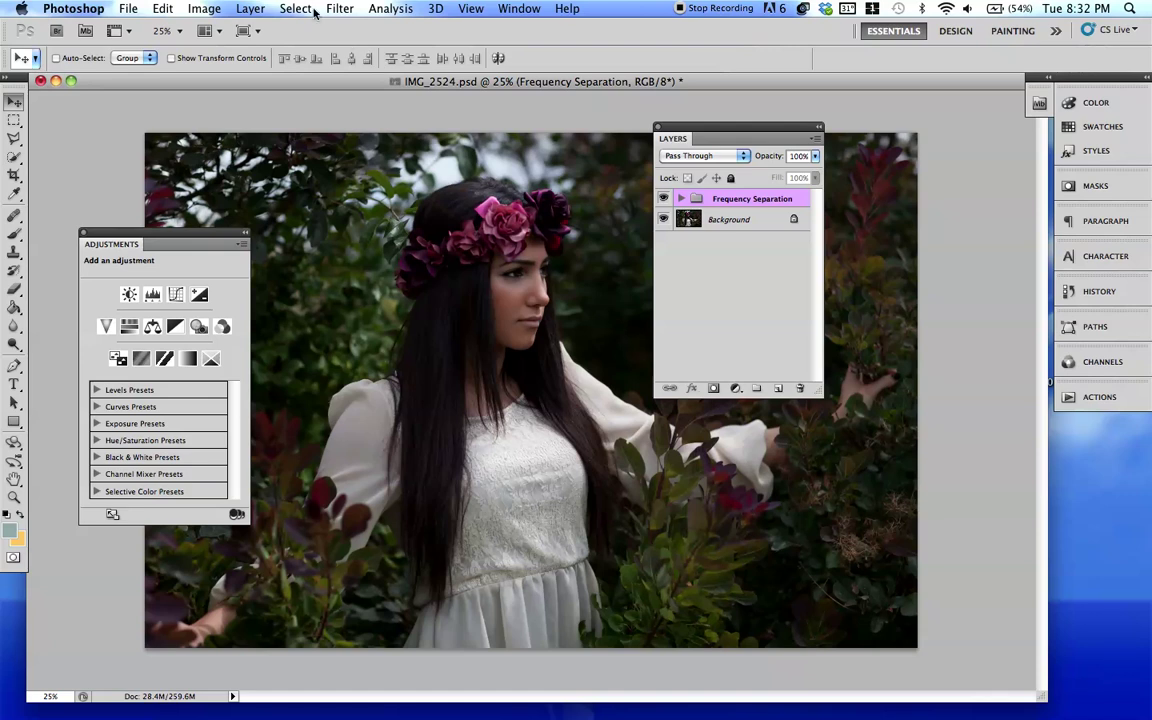
# - Add a Curves adjustment layer from the Adjustments panel after browsing the Layer menu
pyautogui.click(250, 8)
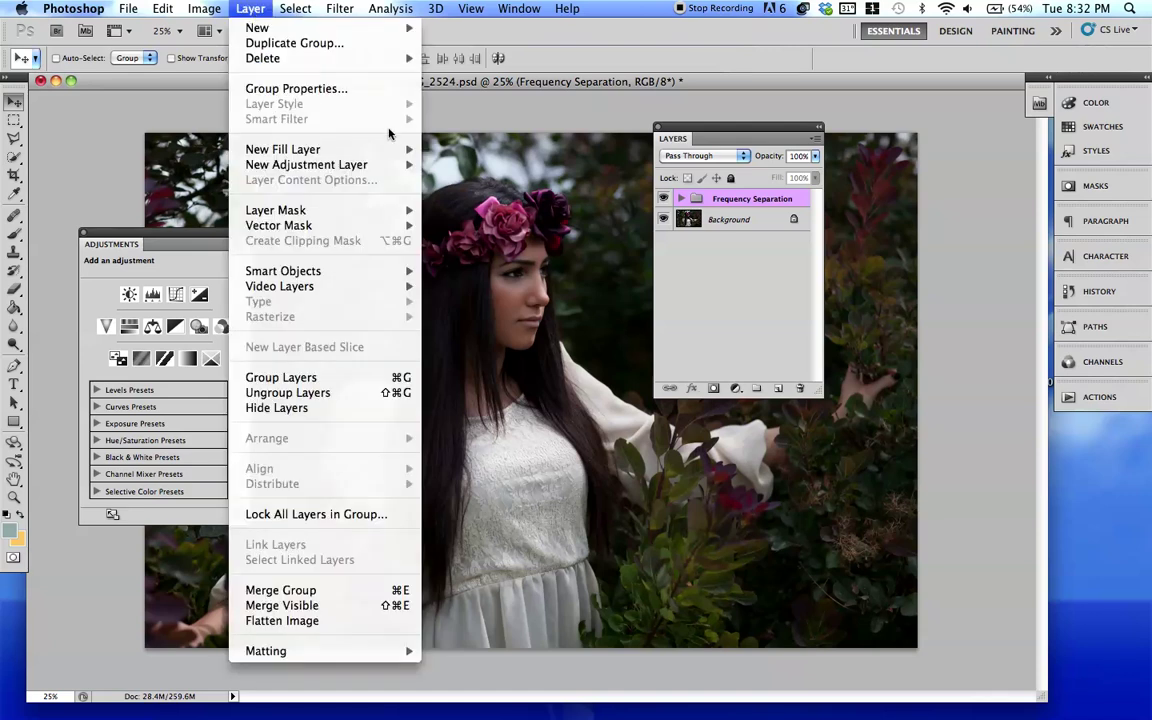
pyautogui.moveTo(368, 166)
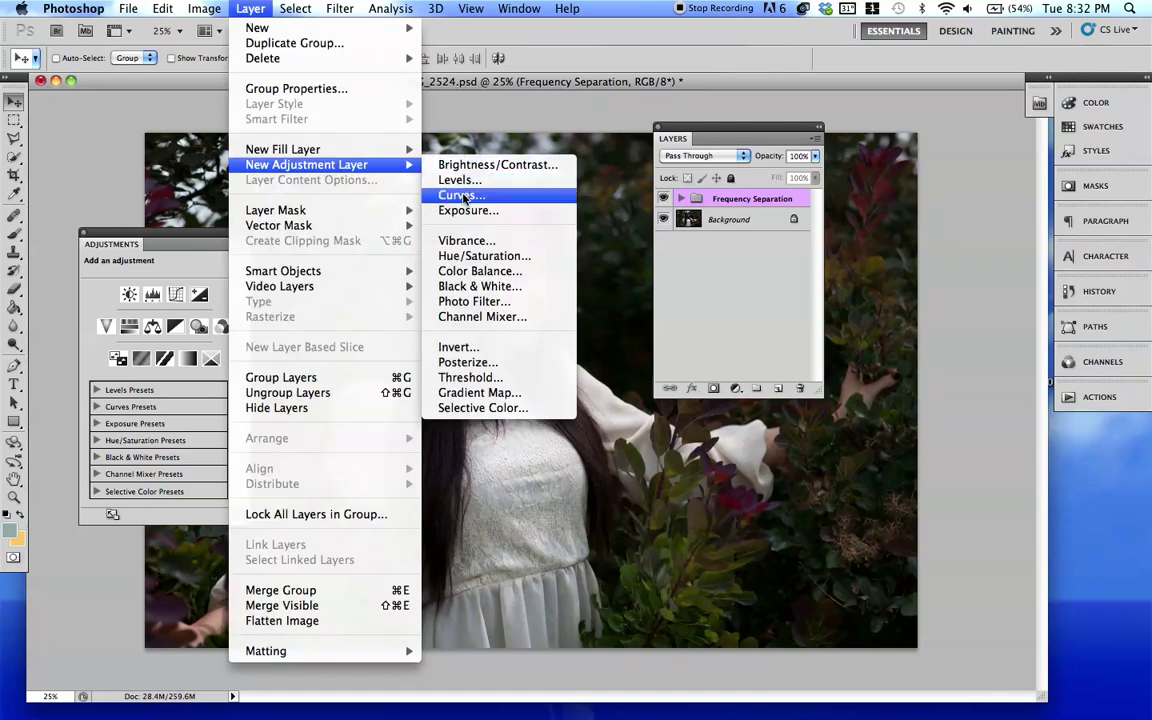
pyautogui.press('Escape')
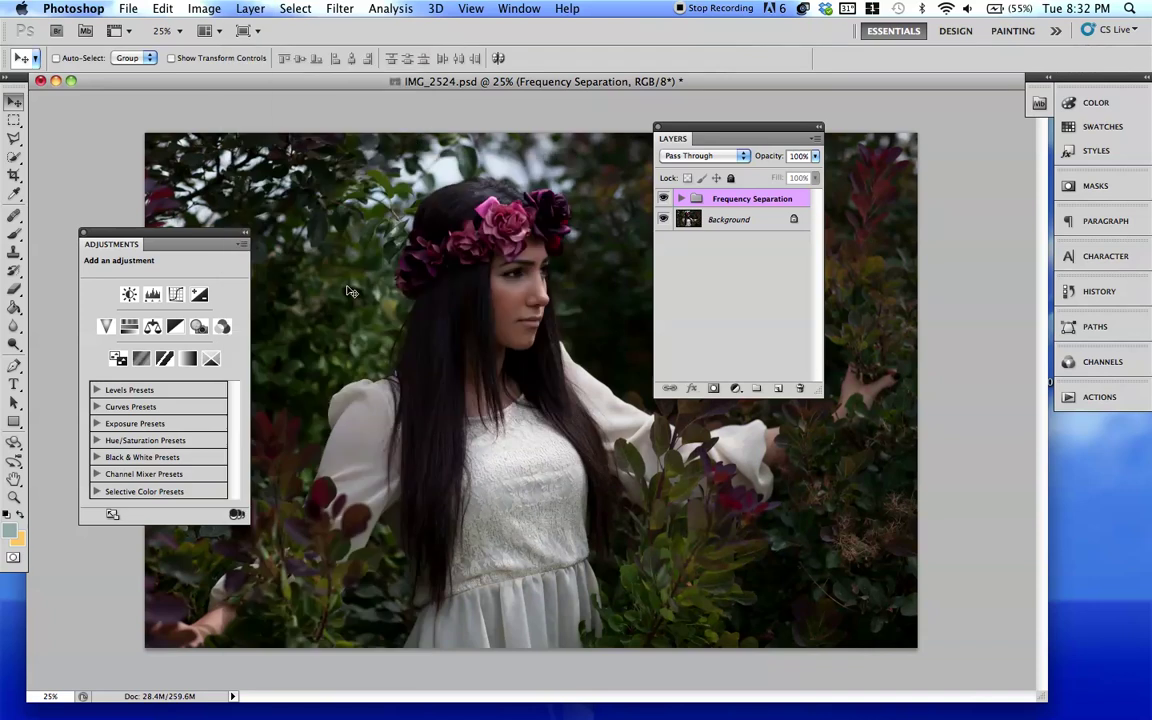
pyautogui.click(175, 296)
# - Move the Curves and Layers panels off the portrait, keeping the RGB channel
pyautogui.moveTo(159, 237); pyautogui.dragTo(183, 229)
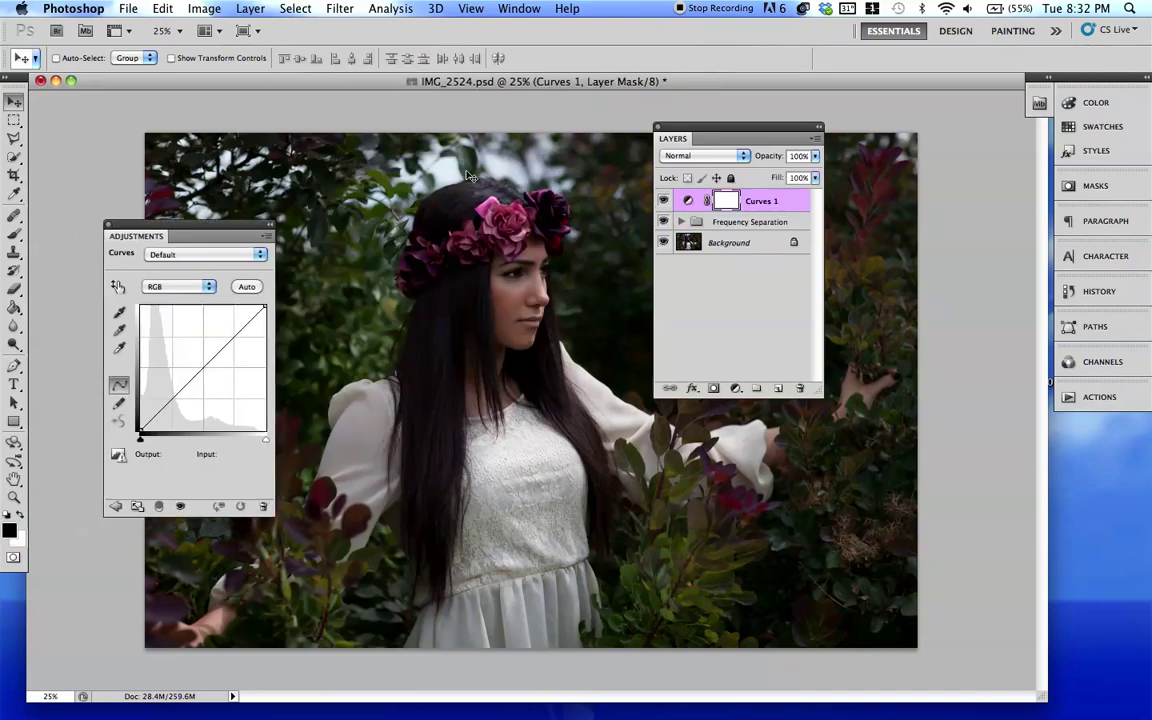
pyautogui.moveTo(737, 138); pyautogui.dragTo(866, 178)
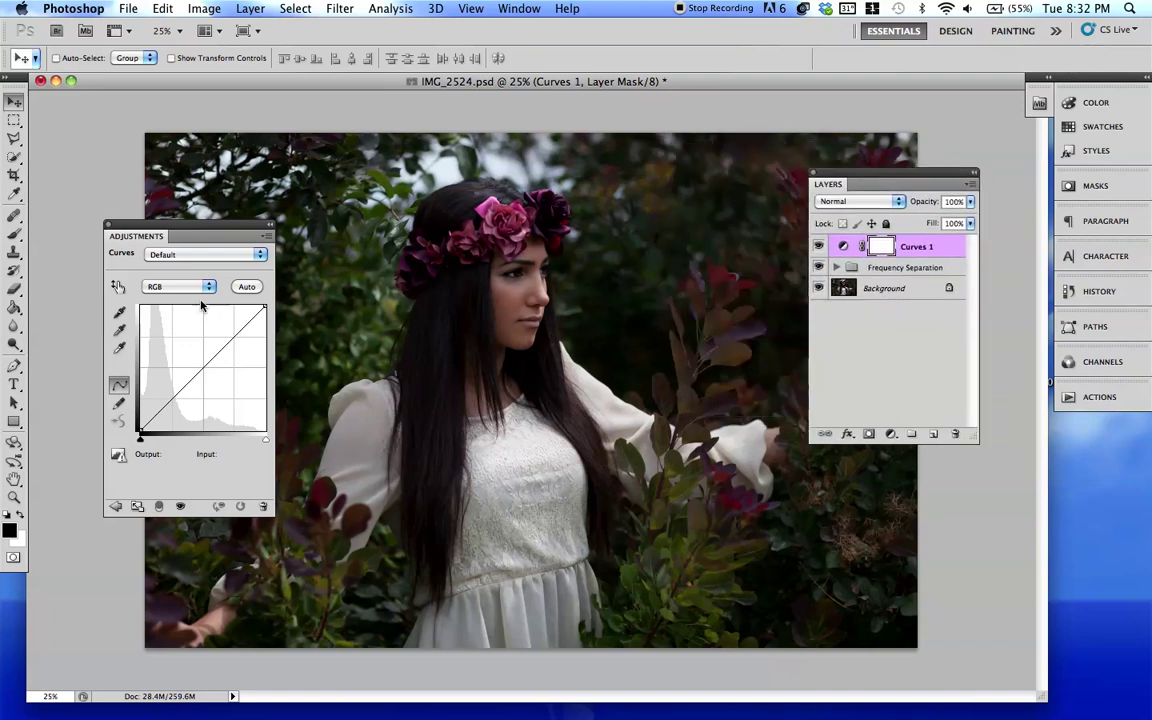
pyautogui.moveTo(206, 234); pyautogui.dragTo(203, 203)
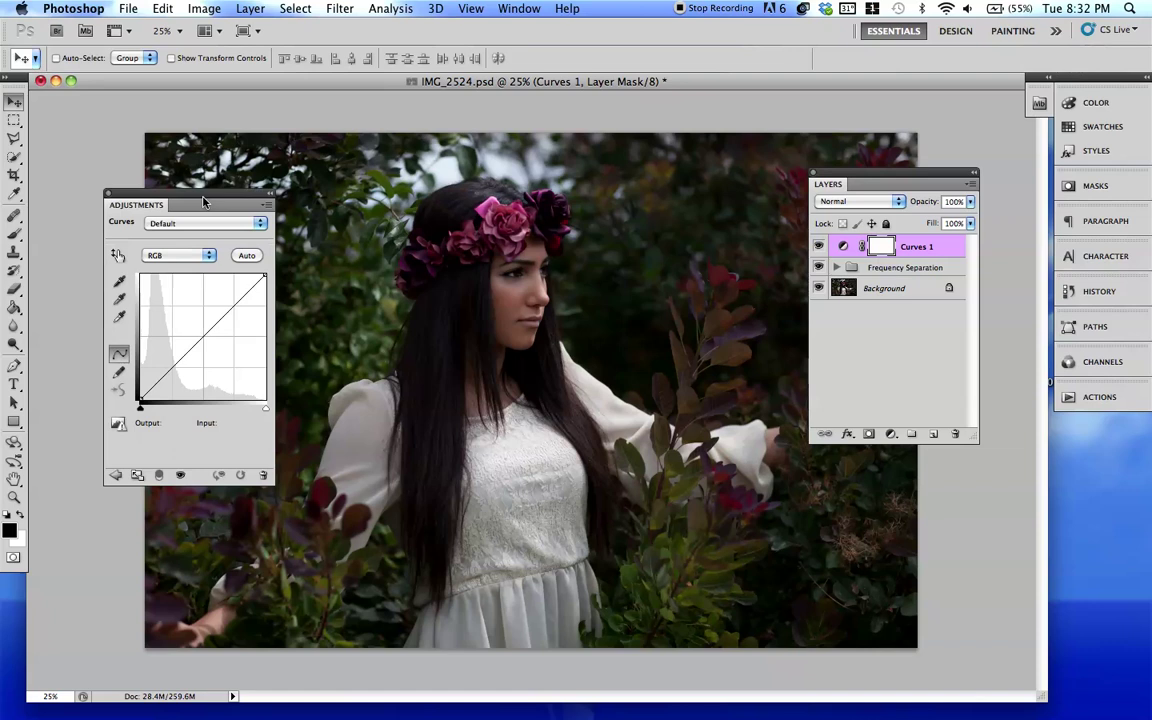
pyautogui.click(210, 257)
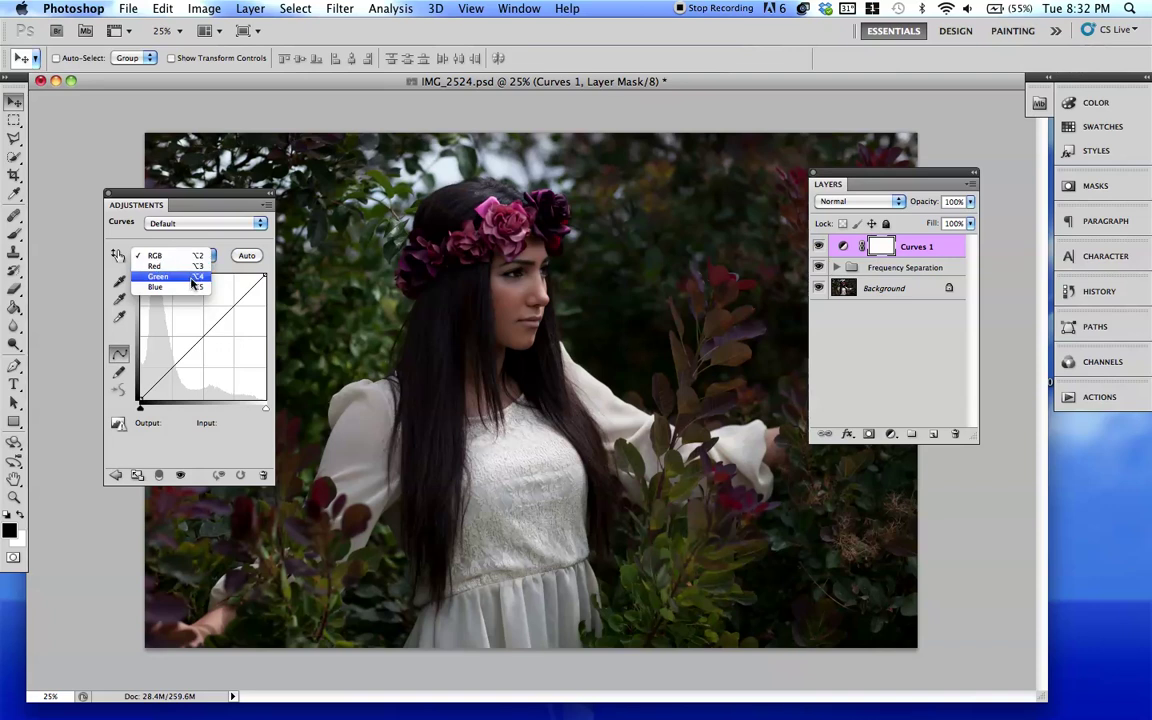
pyautogui.click(293, 225)
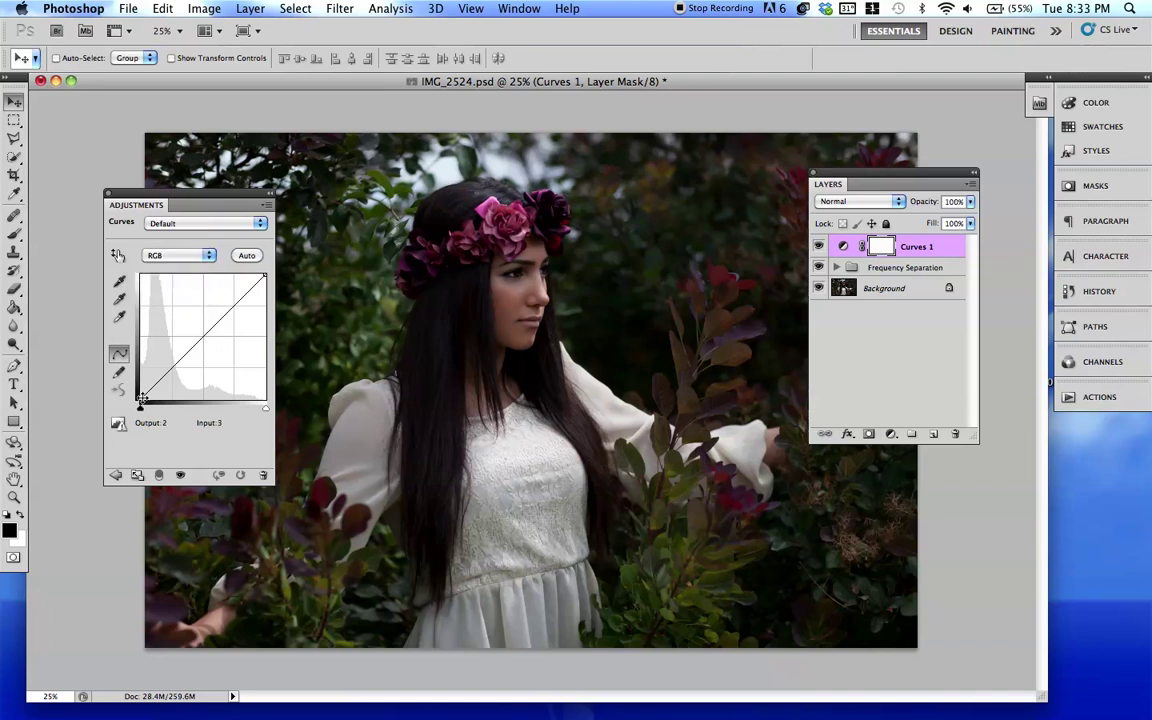
# - Bend the black, midtone and white points, then return the curve to a straight diagonal
pyautogui.moveTo(141, 397); pyautogui.dragTo(192, 357)
pyautogui.click(180, 346)
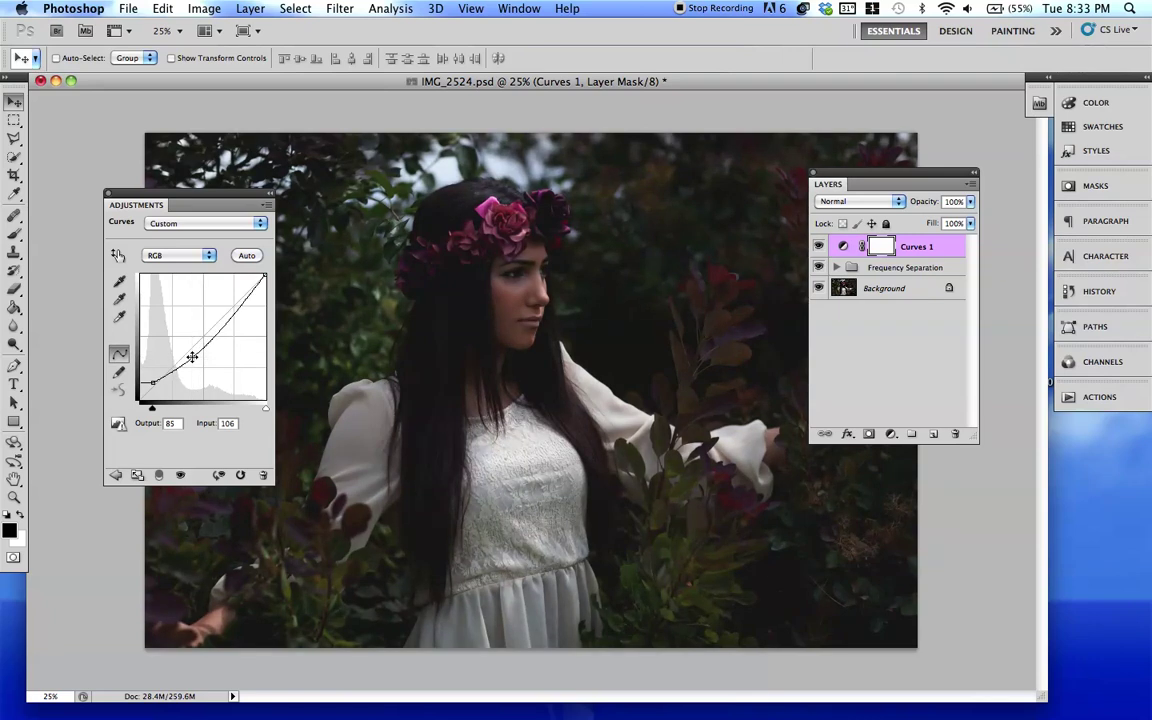
pyautogui.moveTo(261, 274); pyautogui.dragTo(290, 260)
pyautogui.moveTo(150, 381); pyautogui.dragTo(122, 440)
pyautogui.moveTo(188, 357); pyautogui.dragTo(329, 487)
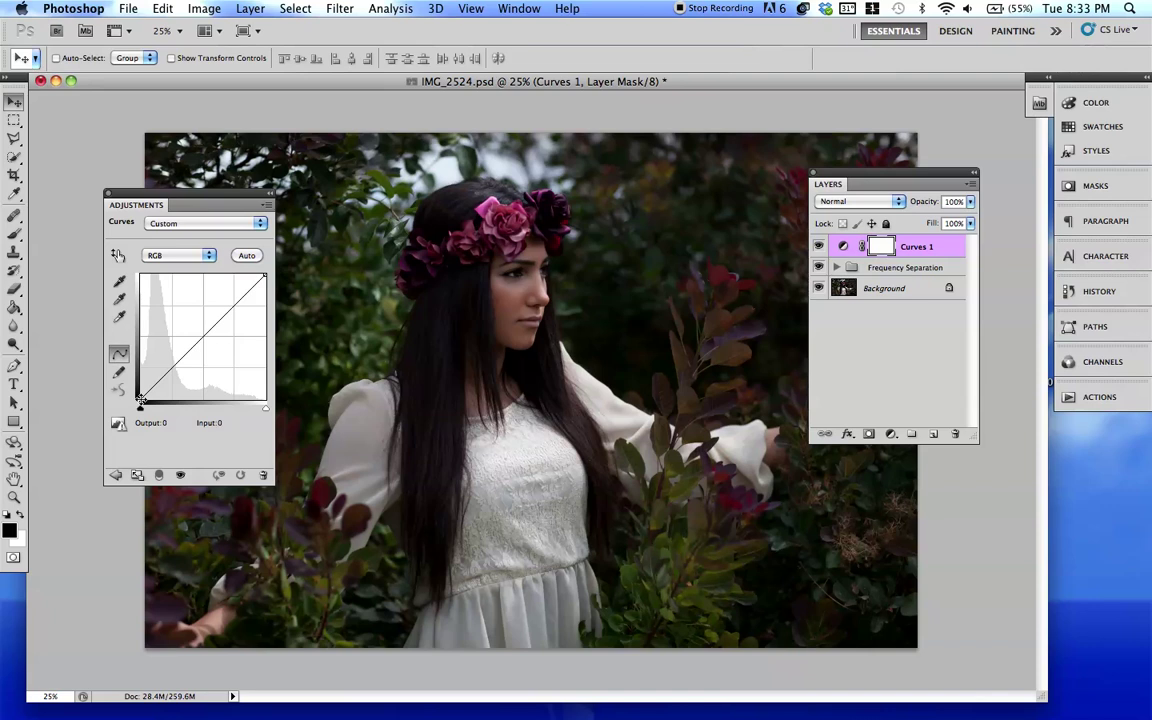
pyautogui.moveTo(140, 404)
pyautogui.mouseDown()
pyautogui.moveTo(141, 367)
pyautogui.moveTo(140, 404)
pyautogui.mouseUp()
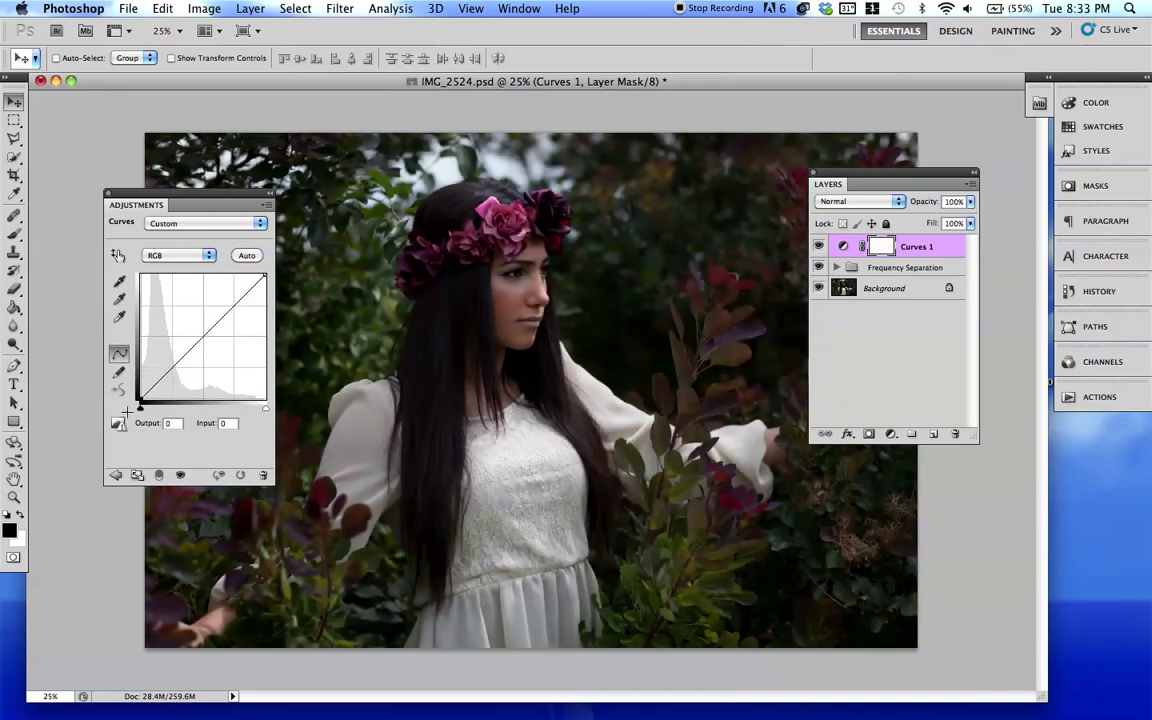
# - Lift the black point, soften the white point and raise midtone points for a faded look
pyautogui.click(118, 427)
pyautogui.moveTo(265, 274)
pyautogui.mouseDown()
pyautogui.moveTo(267, 343)
pyautogui.moveTo(262, 262)
pyautogui.moveTo(205, 273)
pyautogui.moveTo(268, 273)
pyautogui.mouseUp()
pyautogui.moveTo(140, 403)
pyautogui.mouseDown()
pyautogui.moveTo(140, 372)
pyautogui.moveTo(140, 399)
pyautogui.mouseUp()
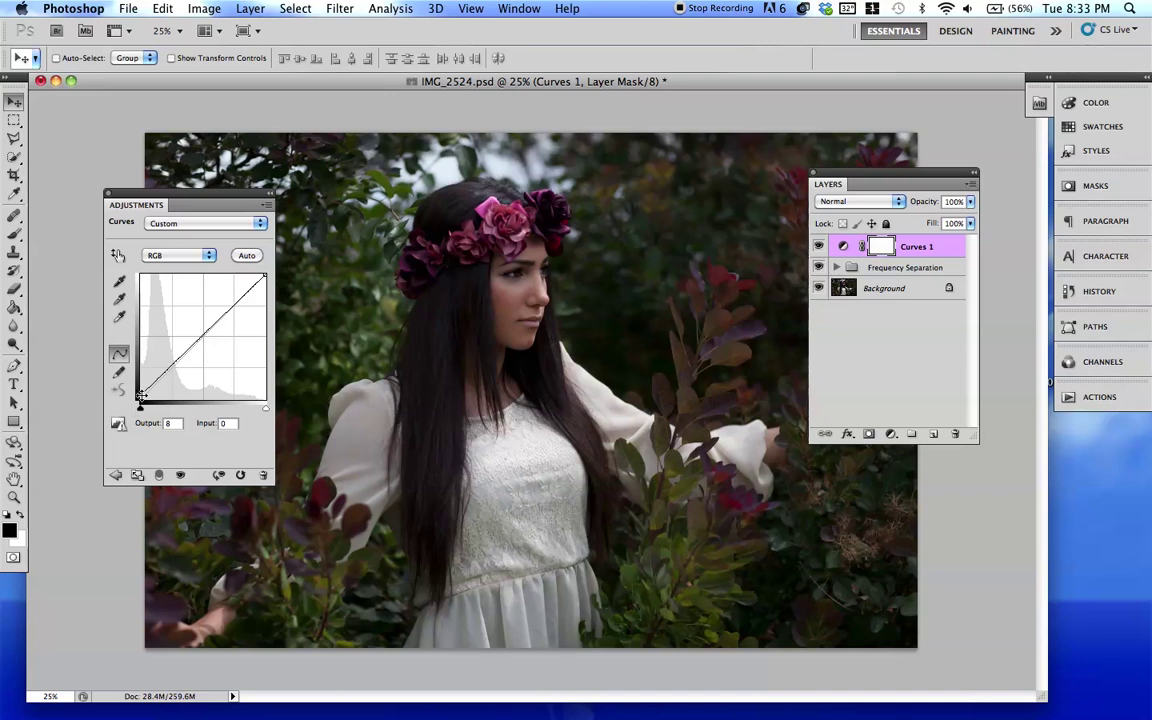
pyautogui.press('Up')
pyautogui.press('Up')
pyautogui.press('Up')
pyautogui.press('Up')
pyautogui.press('Up')
pyautogui.press('Up')
pyautogui.press('Up')
pyautogui.press('Up')
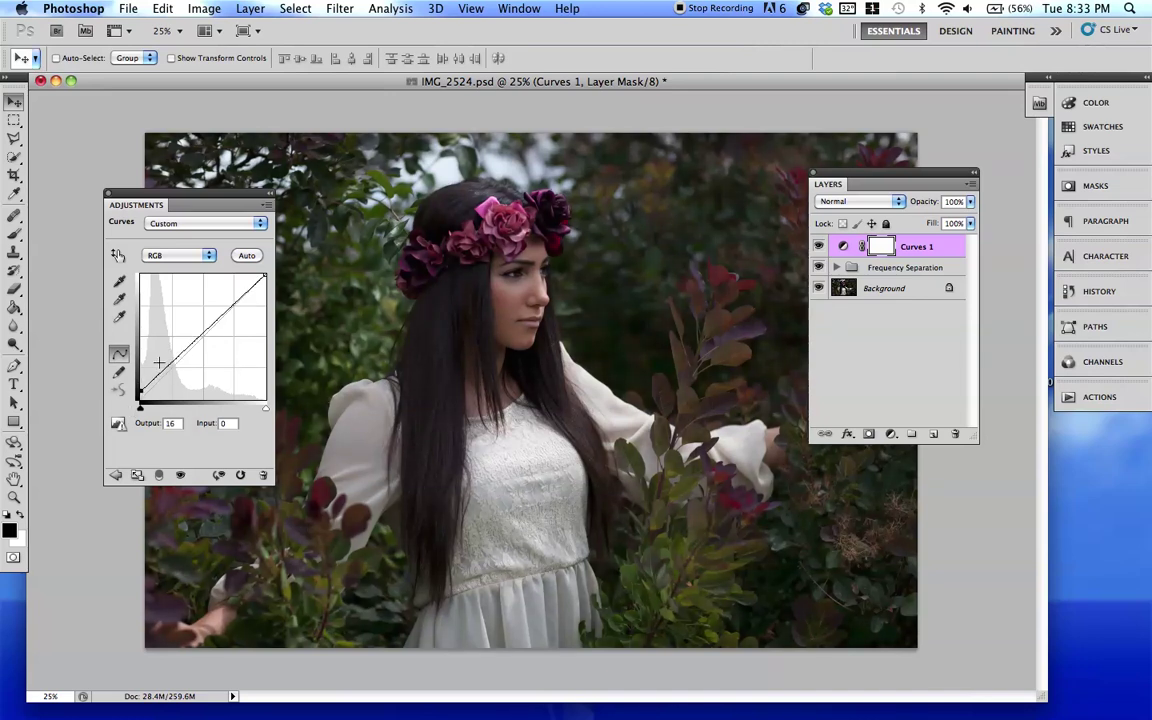
pyautogui.moveTo(166, 367); pyautogui.dragTo(166, 361)
pyautogui.click(208, 325)
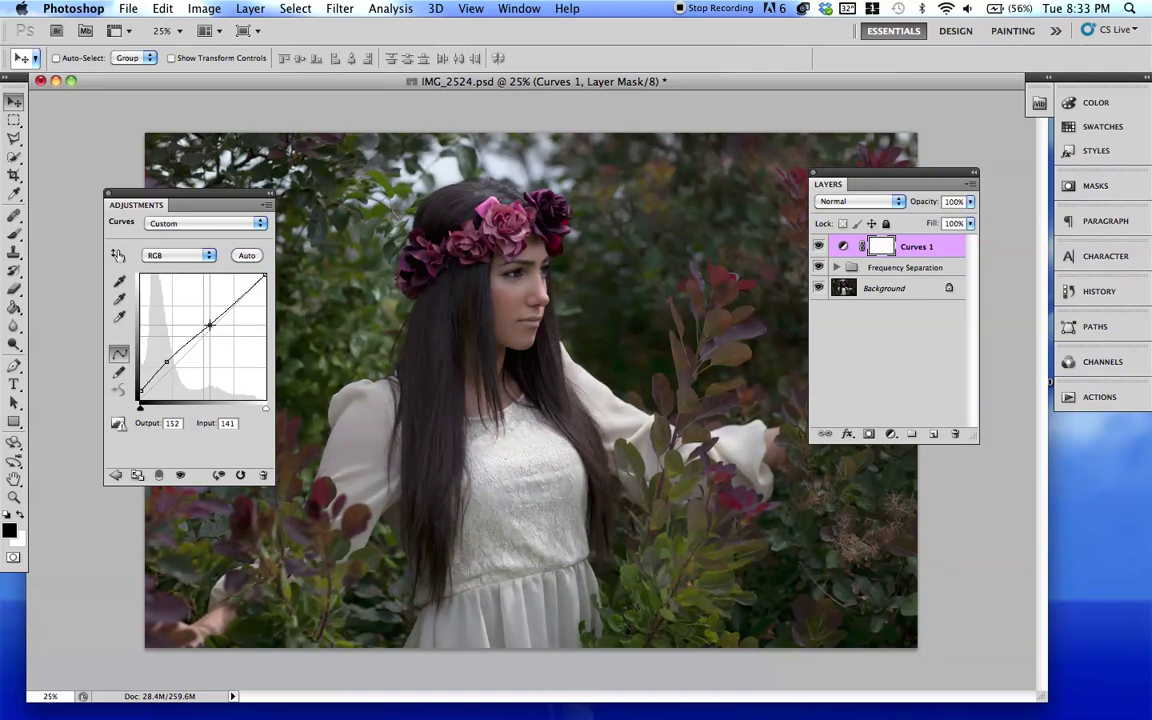
pyautogui.moveTo(163, 361); pyautogui.dragTo(166, 352)
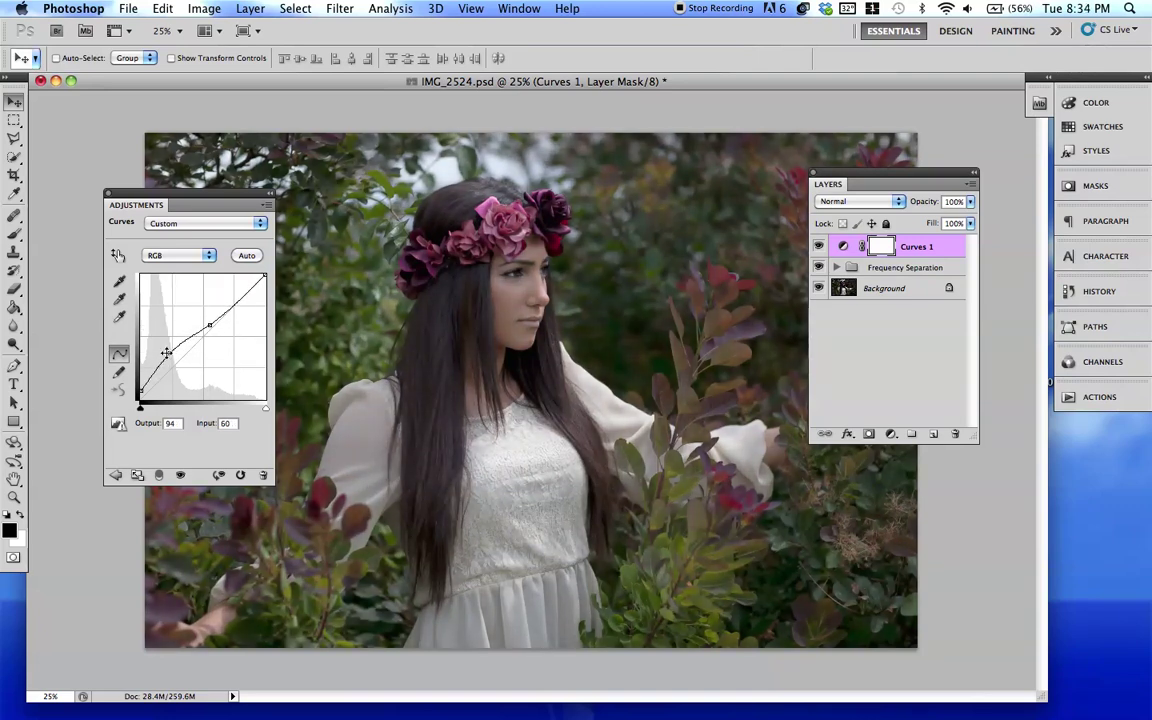
pyautogui.moveTo(265, 275); pyautogui.dragTo(265, 287)
pyautogui.moveTo(203, 324); pyautogui.dragTo(172, 357)
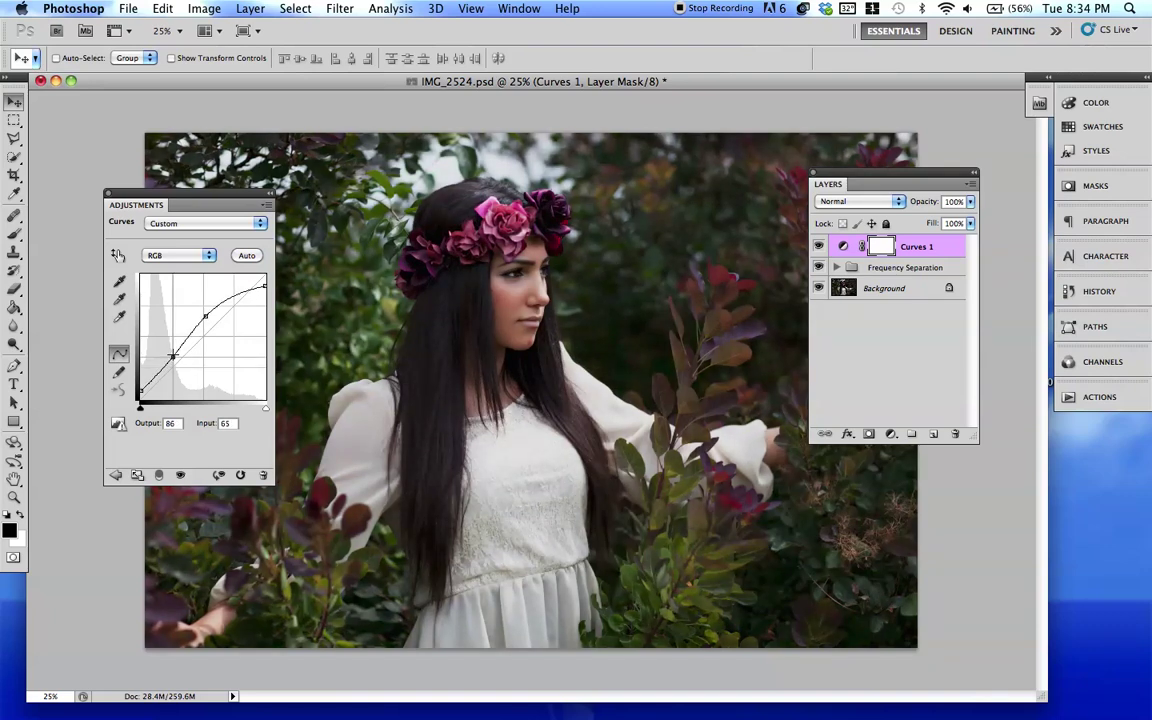
pyautogui.moveTo(140, 403); pyautogui.dragTo(143, 384)
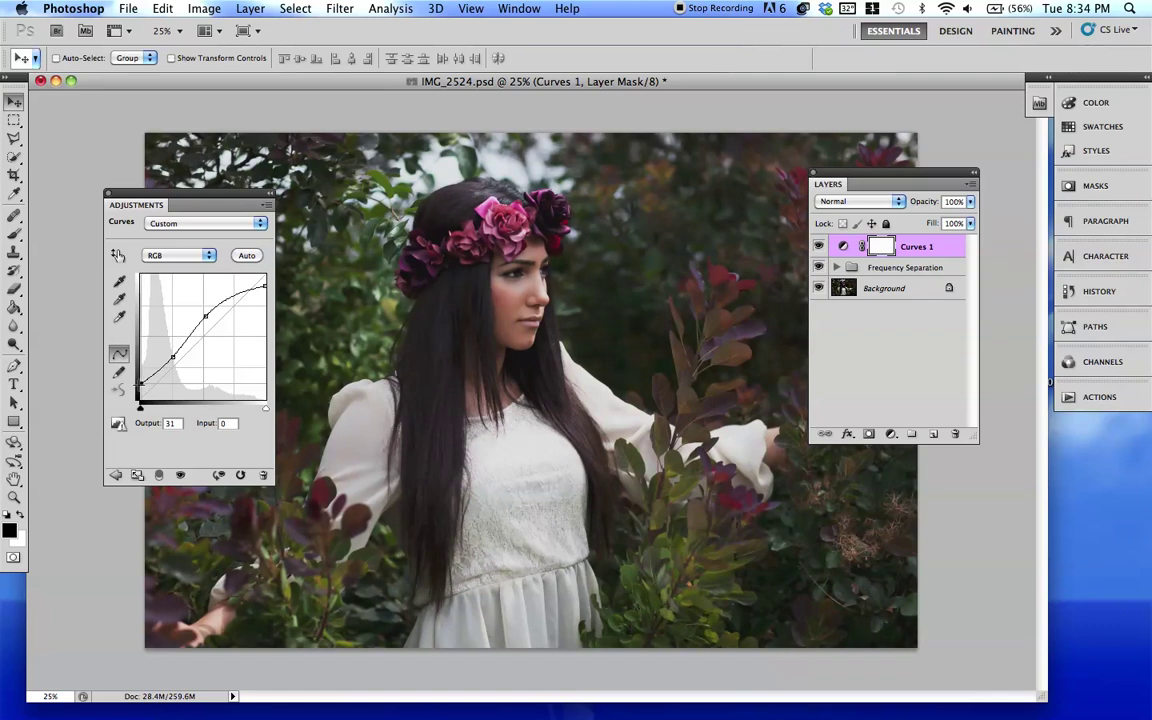
pyautogui.moveTo(141, 384); pyautogui.dragTo(174, 358)
pyautogui.click(204, 313)
# - Fine-tune the shadow, midtone and white points, toggling Curves 1 on and off to compare
pyautogui.click(818, 247)
pyautogui.click(818, 247)
pyautogui.click(172, 357)
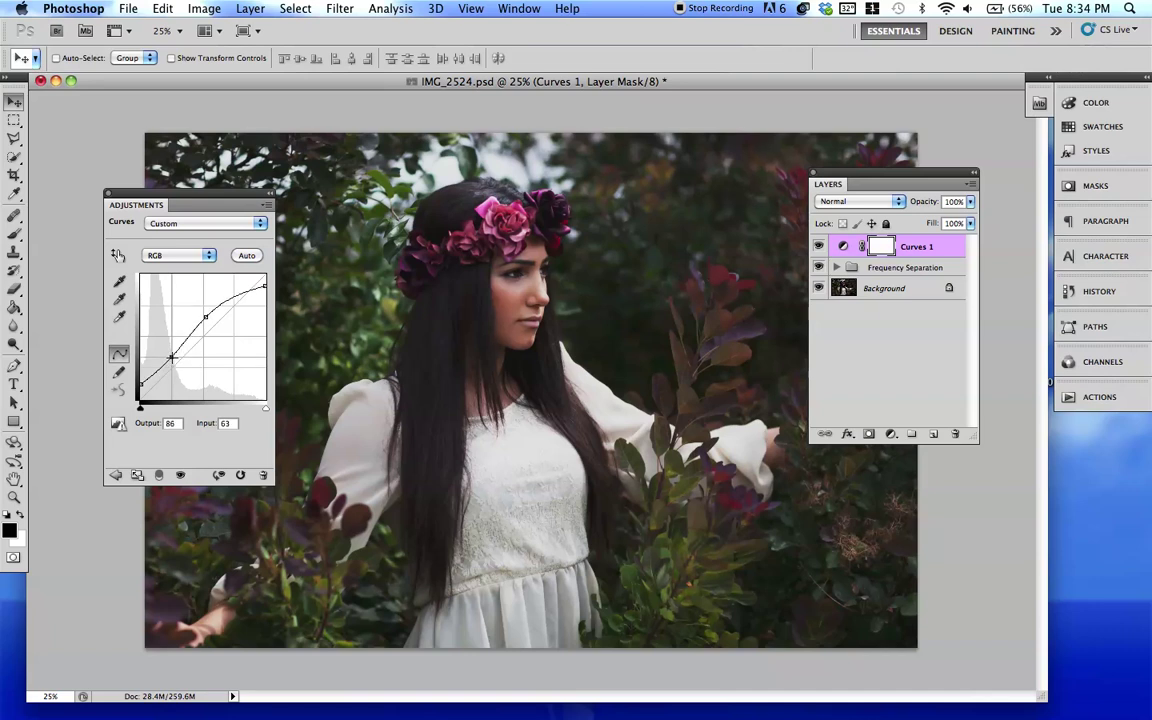
pyautogui.moveTo(204, 317); pyautogui.dragTo(204, 318)
pyautogui.click(264, 286)
pyautogui.press('Up')
pyautogui.press('Up')
pyautogui.press('Up')
pyautogui.press('Up')
pyautogui.press('Up')
pyautogui.press('Up')
pyautogui.press('Up')
pyautogui.press('Up')
pyautogui.press('Up')
pyautogui.press('Up')
pyautogui.press('Up')
pyautogui.press('Up')
pyautogui.press('Up')
pyautogui.press('Up')
pyautogui.press('Up')
pyautogui.press('Up')
pyautogui.press('Up')
pyautogui.press('Up')
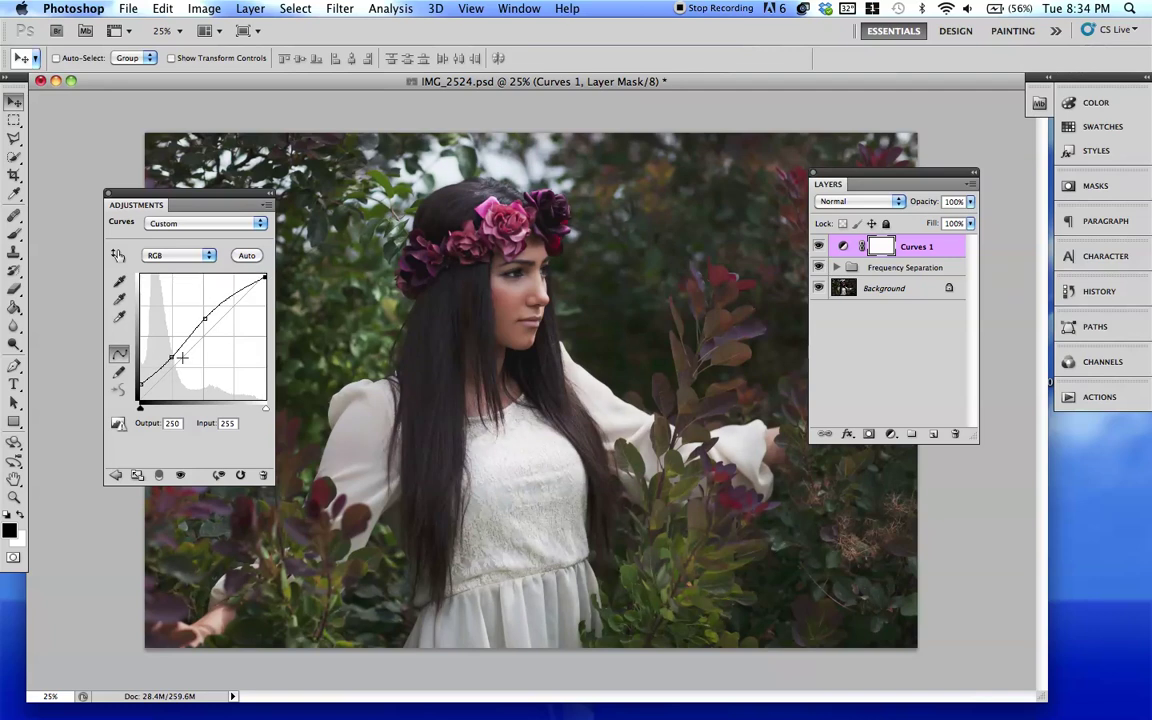
pyautogui.moveTo(171, 357); pyautogui.dragTo(176, 366)
pyautogui.moveTo(202, 319); pyautogui.dragTo(175, 362)
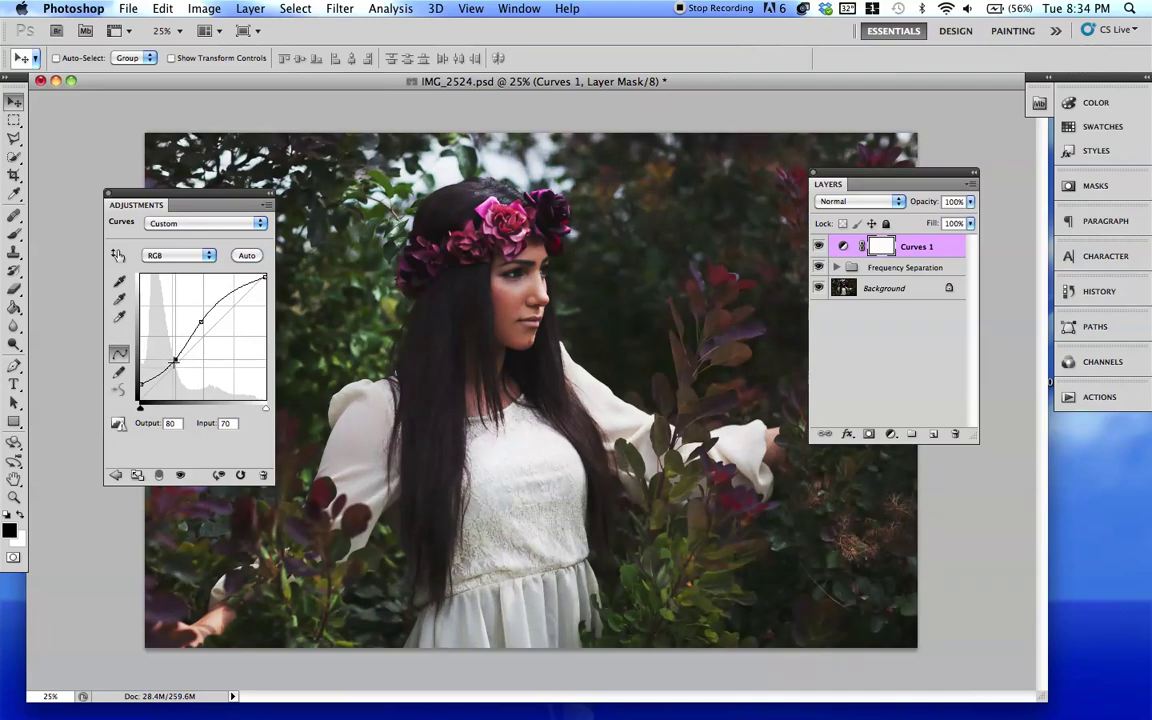
pyautogui.click(818, 246)
pyautogui.click(818, 247)
pyautogui.click(818, 247)
pyautogui.click(818, 247)
pyautogui.click(168, 256)
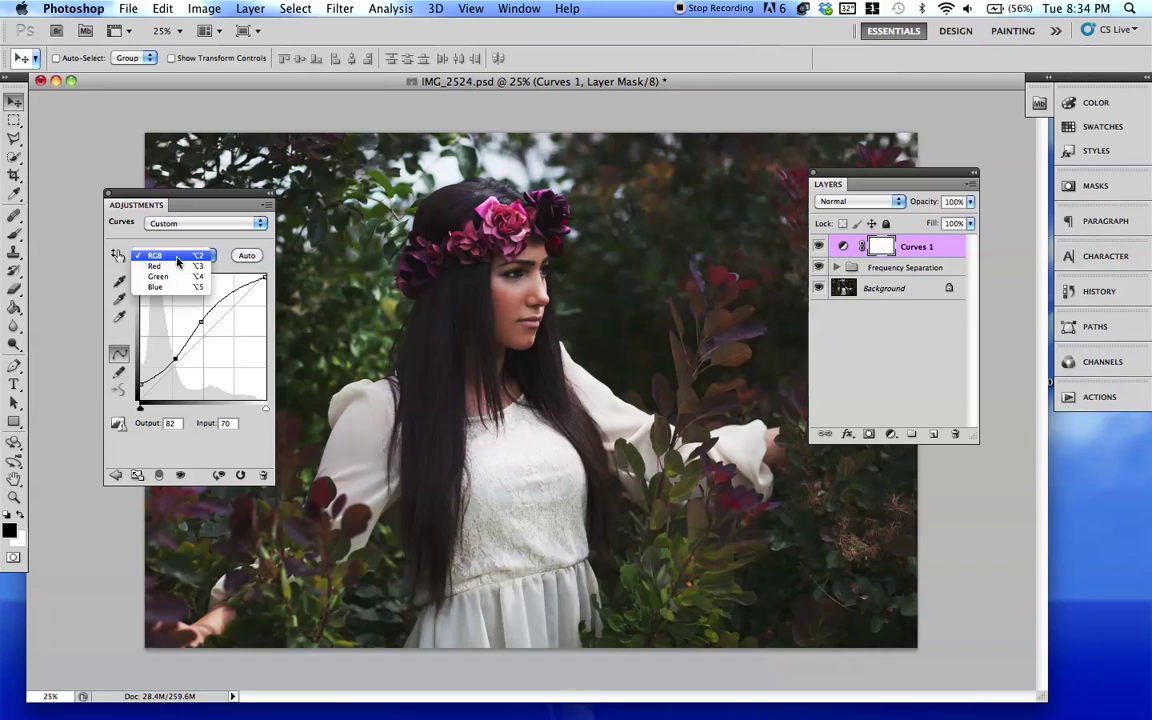
# - Warm the Red channel curve by lowering its upper point and raising a midtone point
pyautogui.click(168, 266)
pyautogui.moveTo(141, 398)
pyautogui.mouseDown()
pyautogui.moveTo(132, 262)
pyautogui.moveTo(135, 405)
pyautogui.mouseUp()
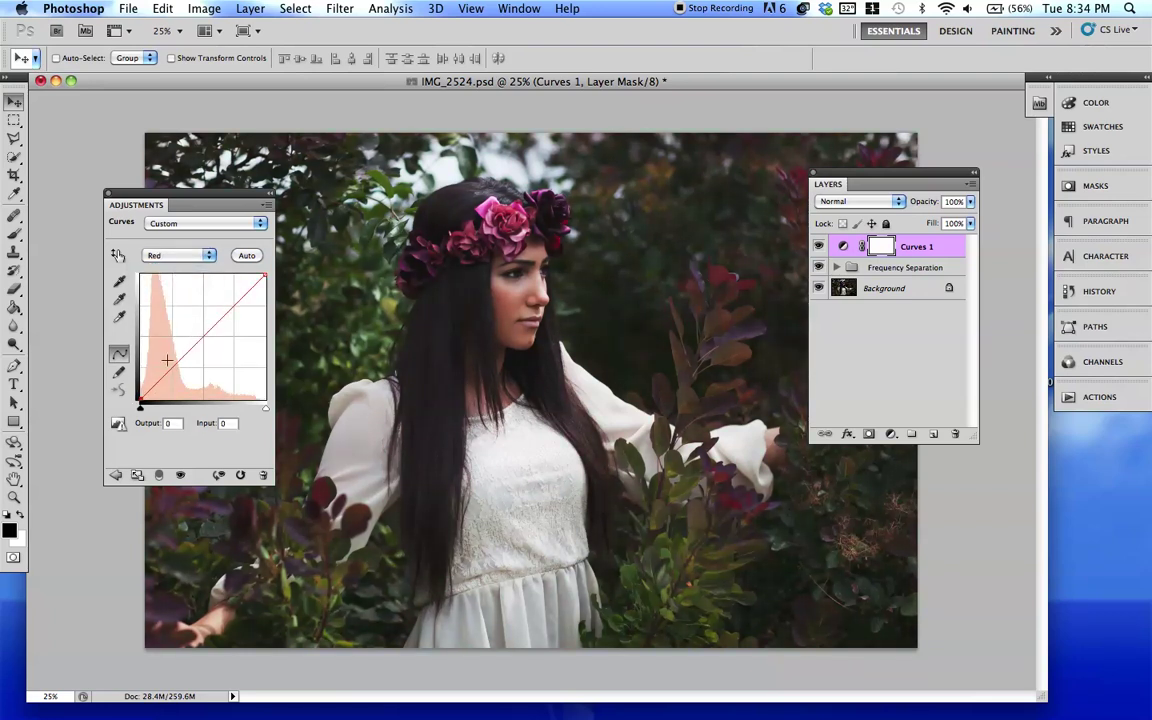
pyautogui.moveTo(195, 344); pyautogui.dragTo(195, 341)
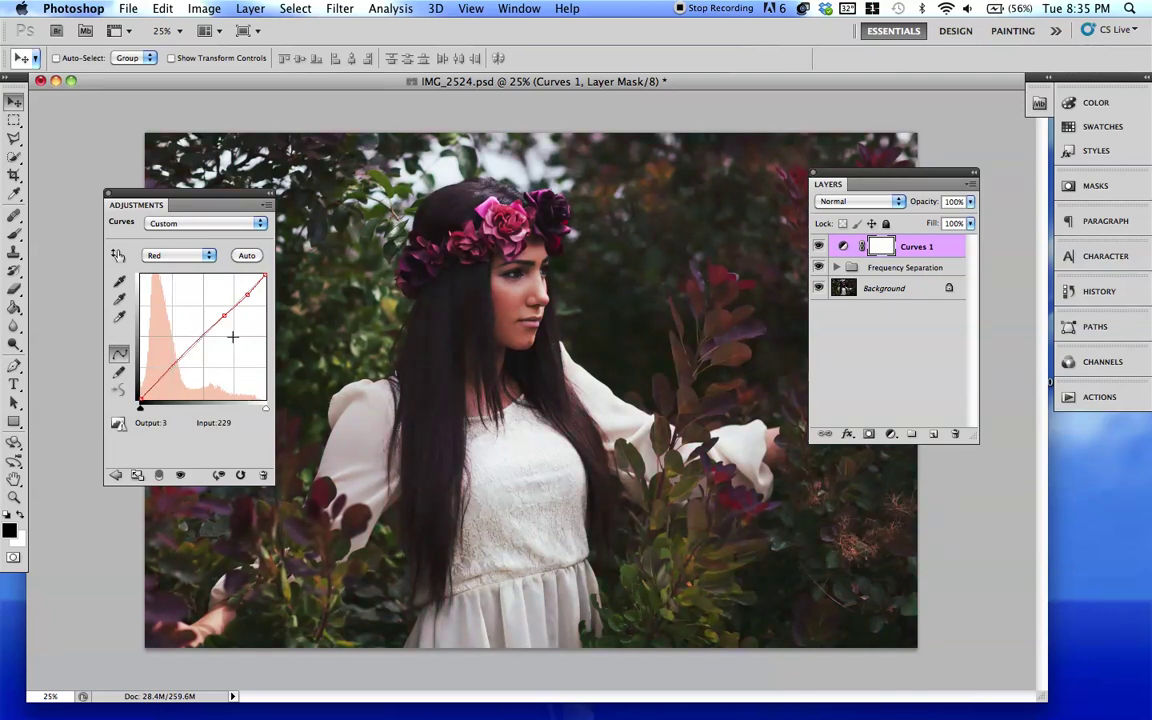
pyautogui.moveTo(224, 316); pyautogui.dragTo(272, 335)
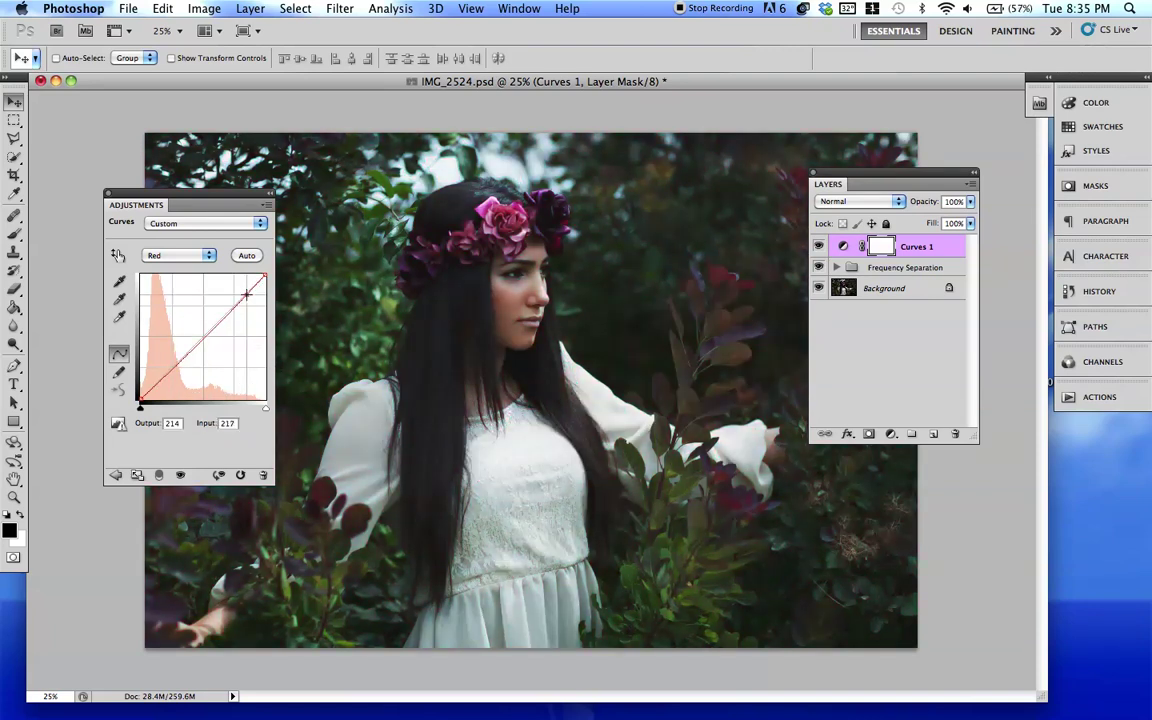
pyautogui.moveTo(188, 351); pyautogui.dragTo(192, 344)
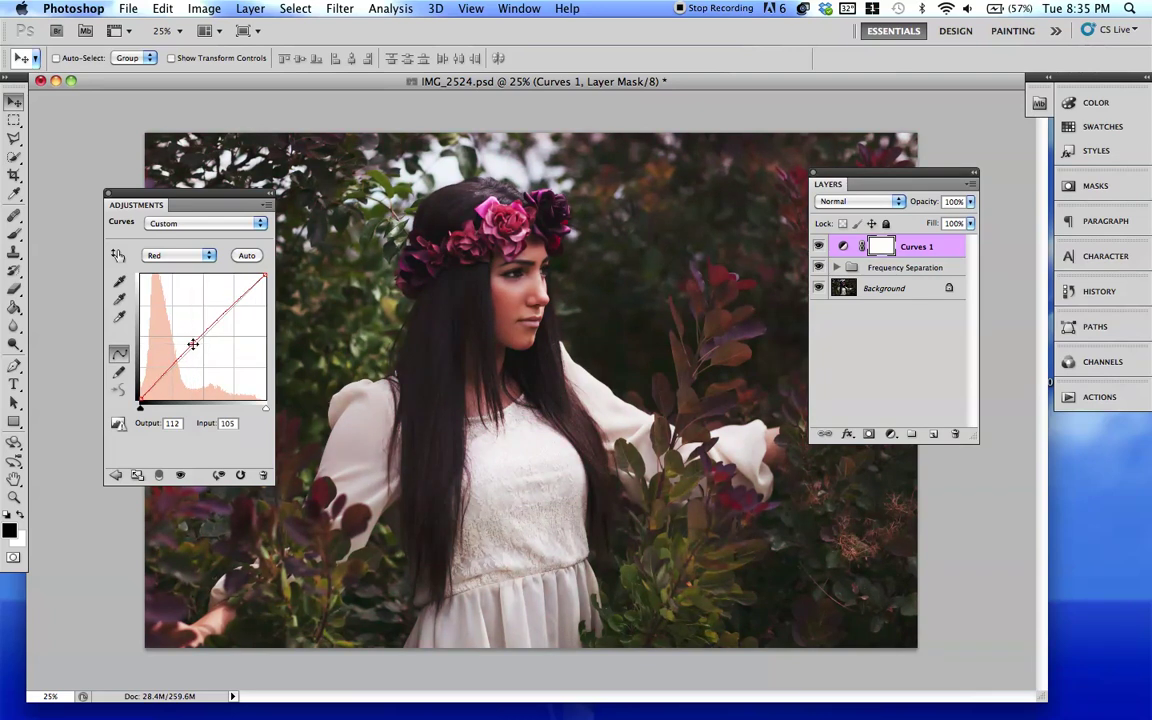
pyautogui.click(263, 275)
pyautogui.click(183, 256)
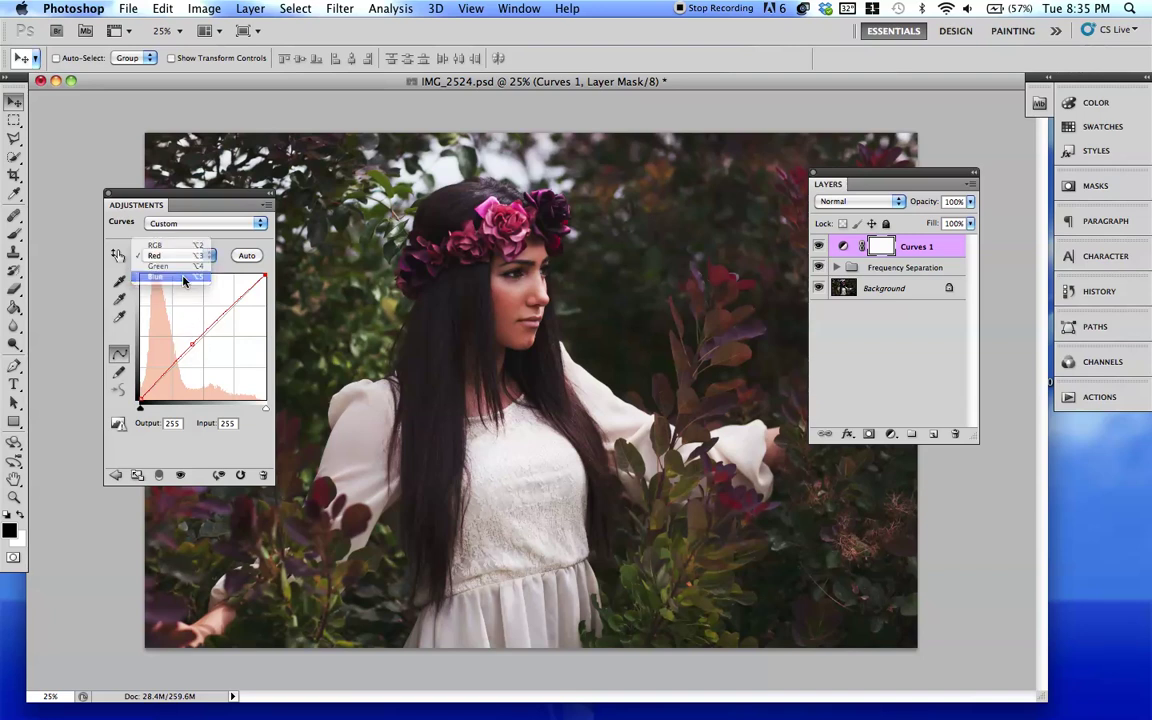
# - On the Blue curve, lift the shadows, lower the highlights and add a midtone point
pyautogui.click(168, 270)
pyautogui.moveTo(179, 354)
pyautogui.mouseDown()
pyautogui.moveTo(183, 368)
pyautogui.moveTo(174, 342)
pyautogui.moveTo(181, 354)
pyautogui.mouseUp()
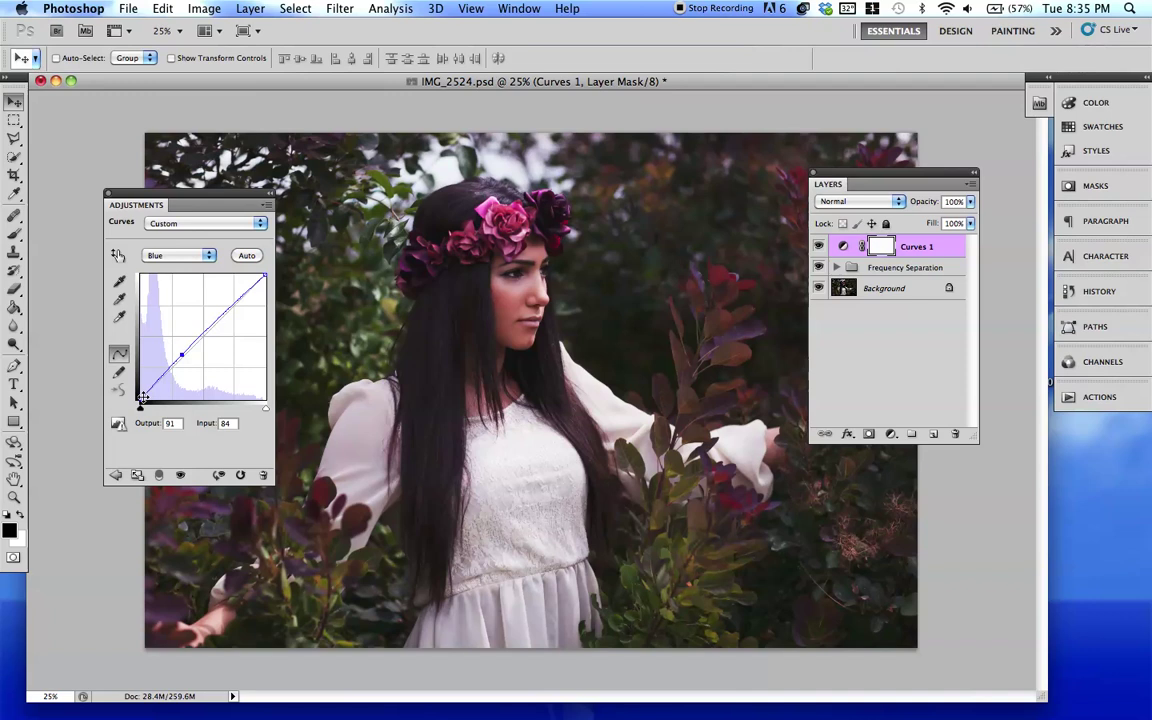
pyautogui.moveTo(140, 399)
pyautogui.mouseDown()
pyautogui.moveTo(140, 368)
pyautogui.moveTo(141, 381)
pyautogui.mouseUp()
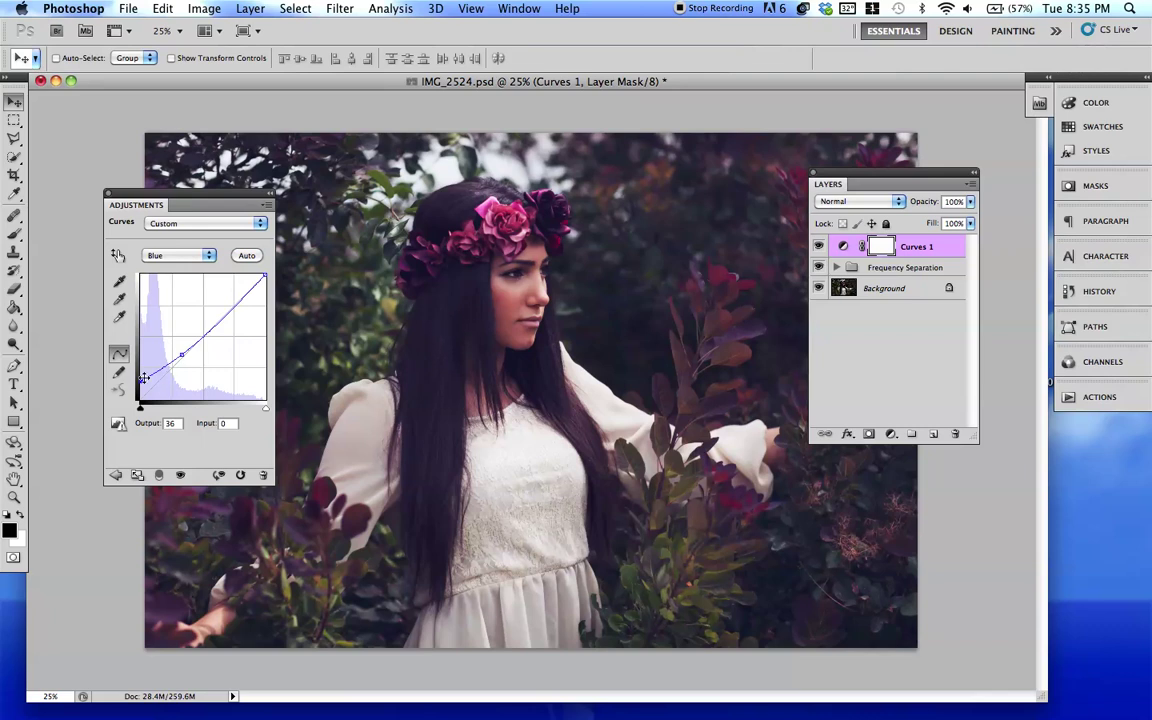
pyautogui.moveTo(263, 286)
pyautogui.mouseDown()
pyautogui.moveTo(268, 332)
pyautogui.moveTo(270, 307)
pyautogui.mouseUp()
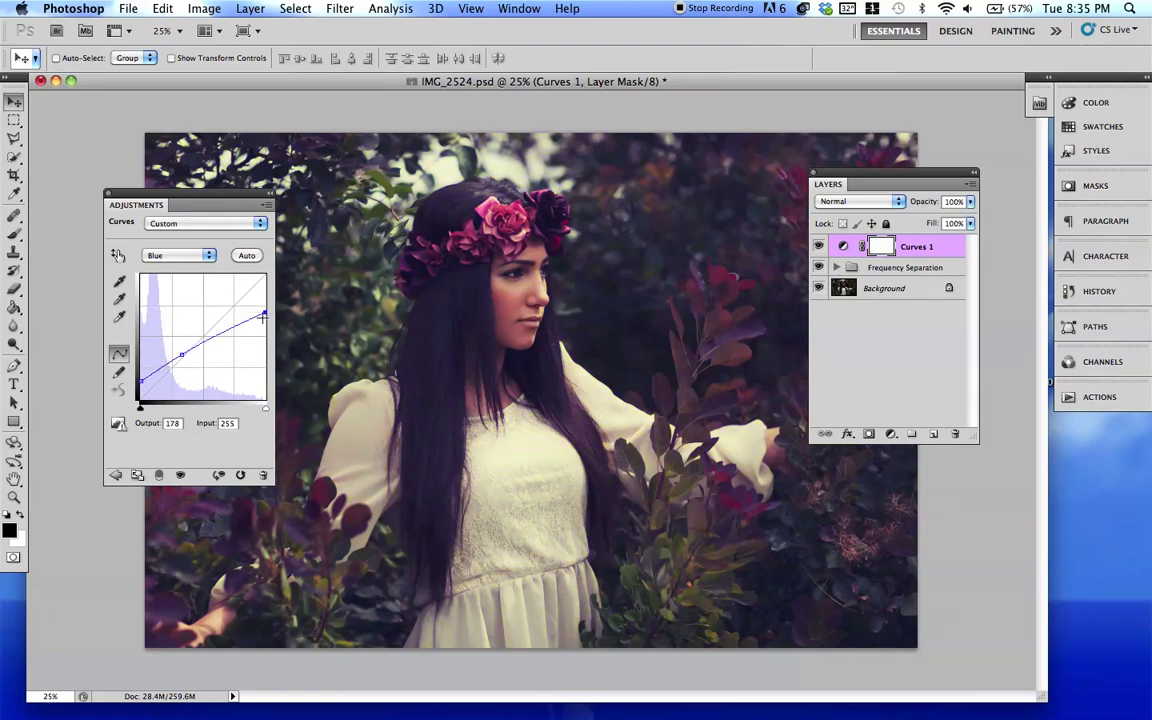
pyautogui.moveTo(185, 355); pyautogui.dragTo(217, 335)
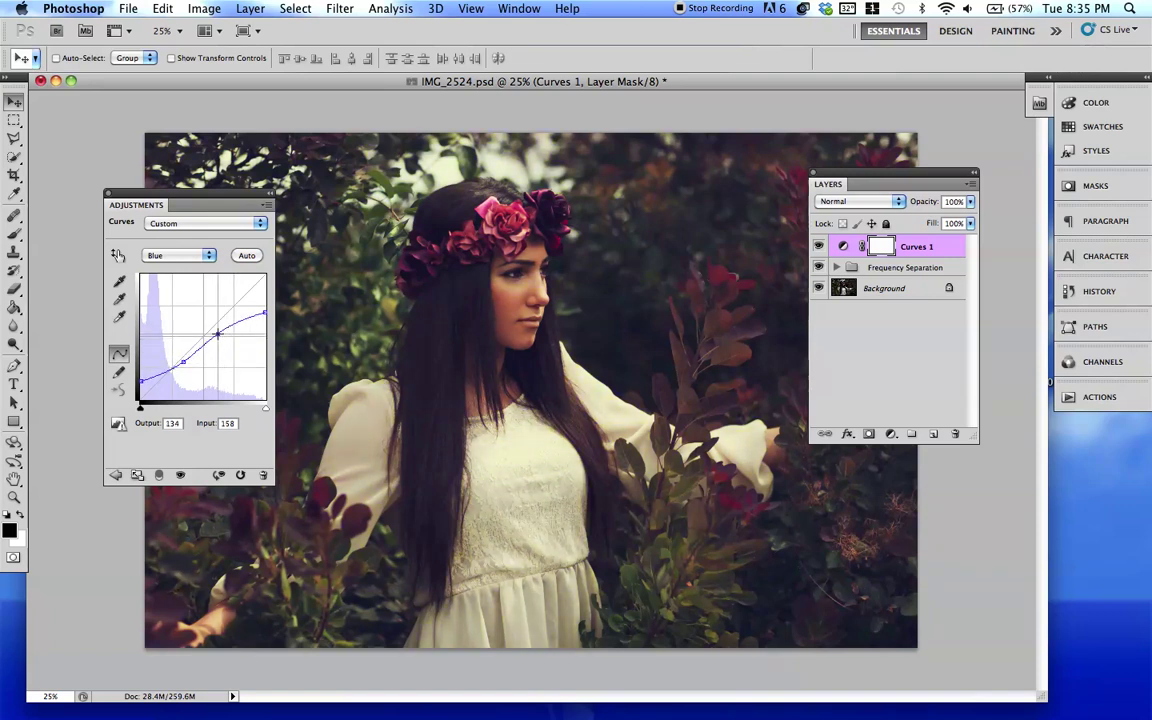
# - Raise the Red midtone point for more redness, then return to the Blue curve
pyautogui.click(192, 257)
pyautogui.click(180, 237)
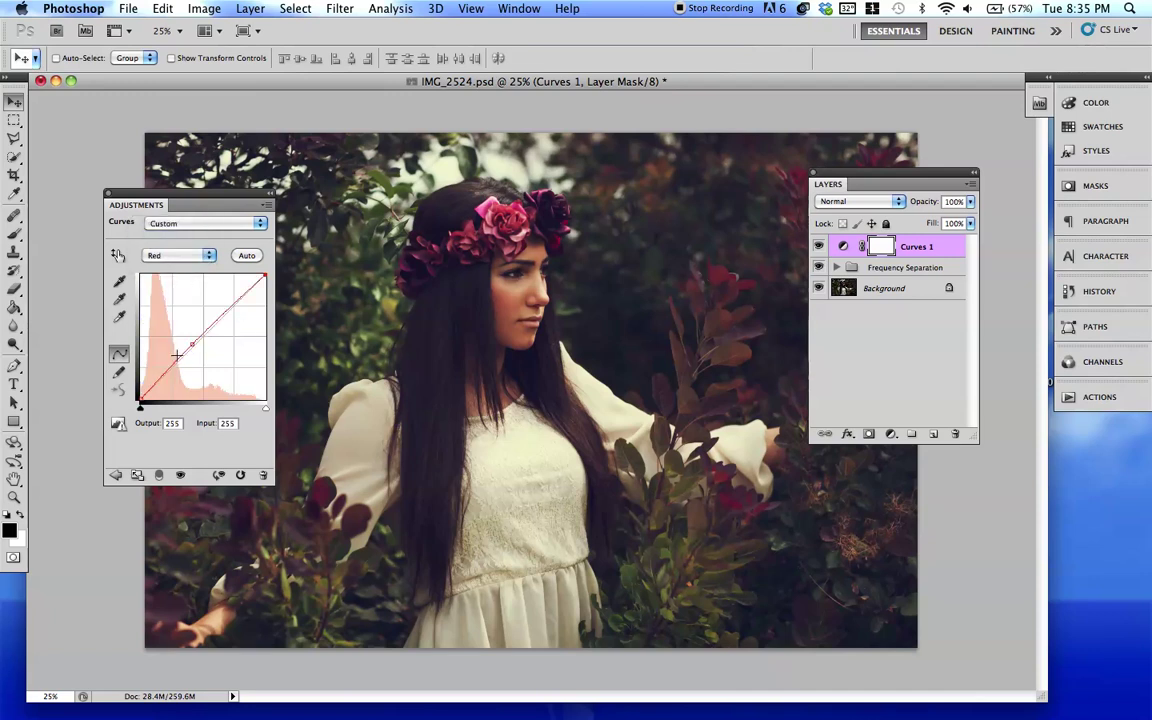
pyautogui.moveTo(191, 344); pyautogui.dragTo(219, 318)
pyautogui.click(172, 256)
pyautogui.click(160, 263)
pyautogui.click(172, 256)
pyautogui.click(160, 245)
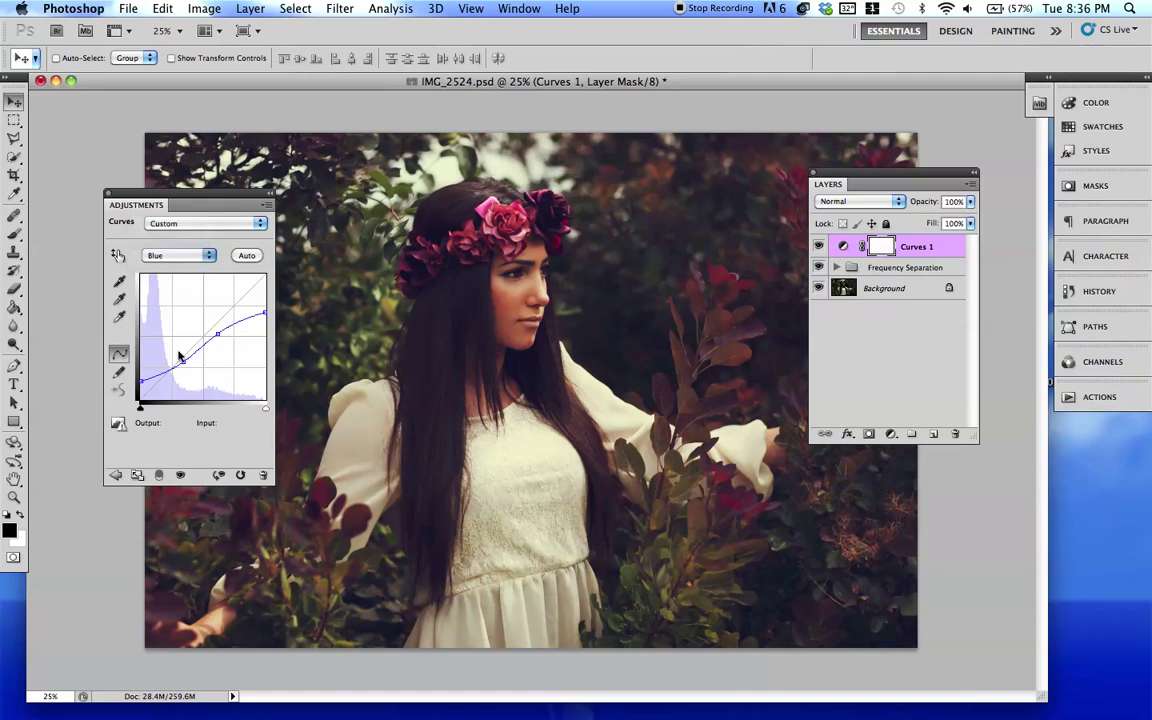
pyautogui.hotkey('alt', '4')
# - Add a raised Green midtone point and pull the green highlight endpoint left
pyautogui.moveTo(183, 357); pyautogui.dragTo(157, 385)
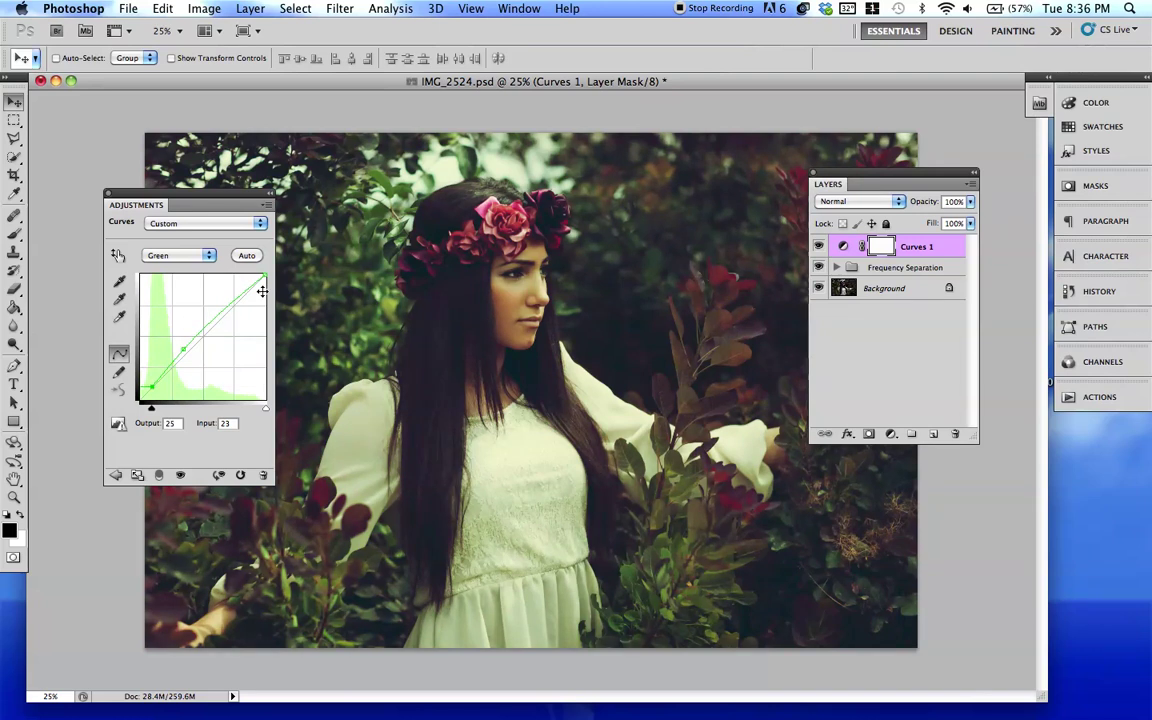
pyautogui.moveTo(265, 276); pyautogui.dragTo(238, 278)
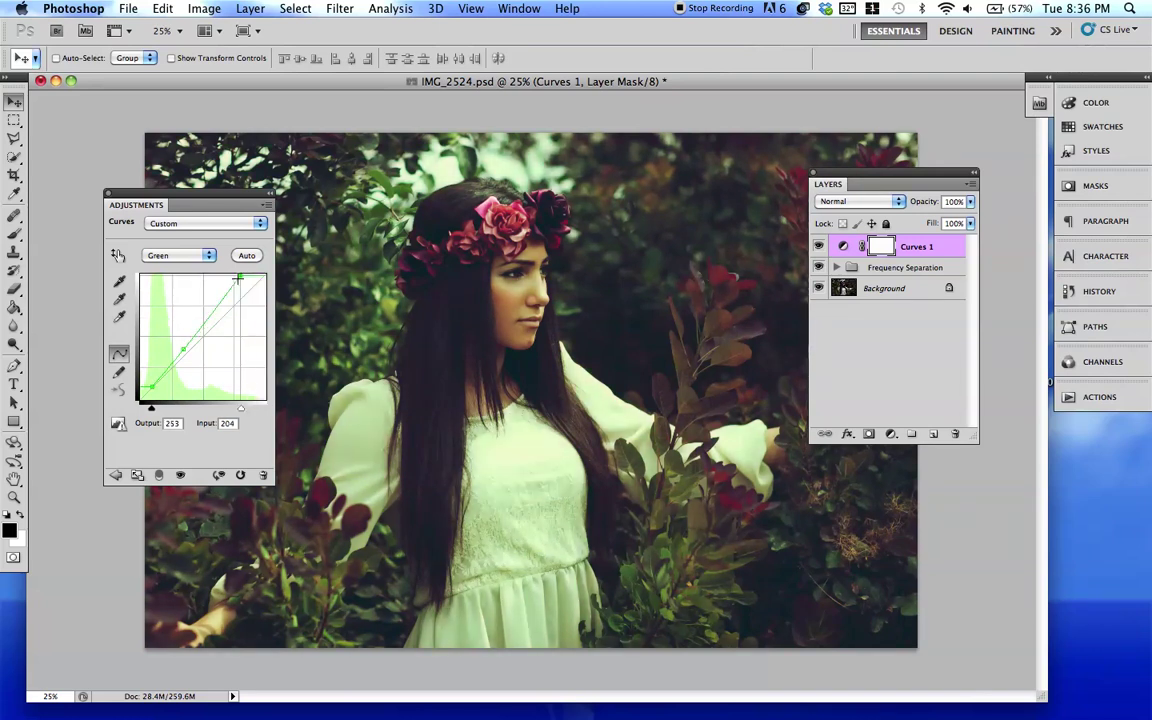
# - Try the Lighten, Screen, Multiply and Soft Light blend modes on Curves 1
pyautogui.moveTo(828, 184); pyautogui.dragTo(748, 184)
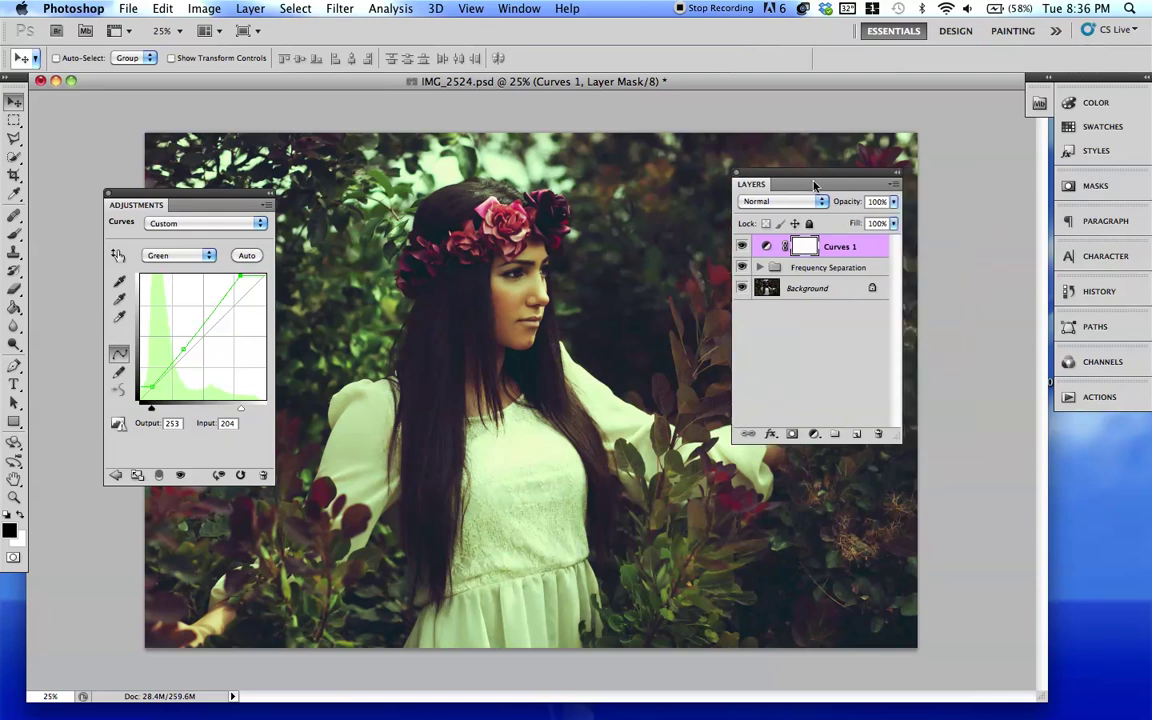
pyautogui.click(780, 201)
pyautogui.click(766, 294)
pyautogui.click(803, 201)
pyautogui.click(803, 209)
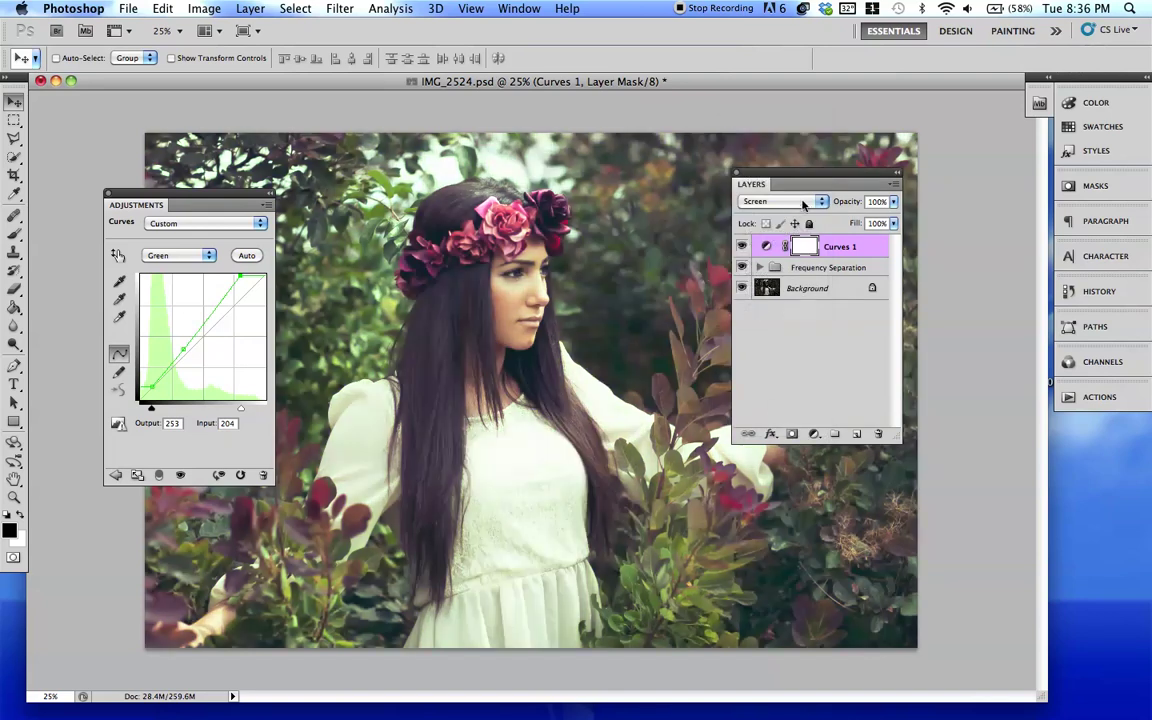
pyautogui.click(803, 203)
pyautogui.click(803, 141)
pyautogui.click(803, 201)
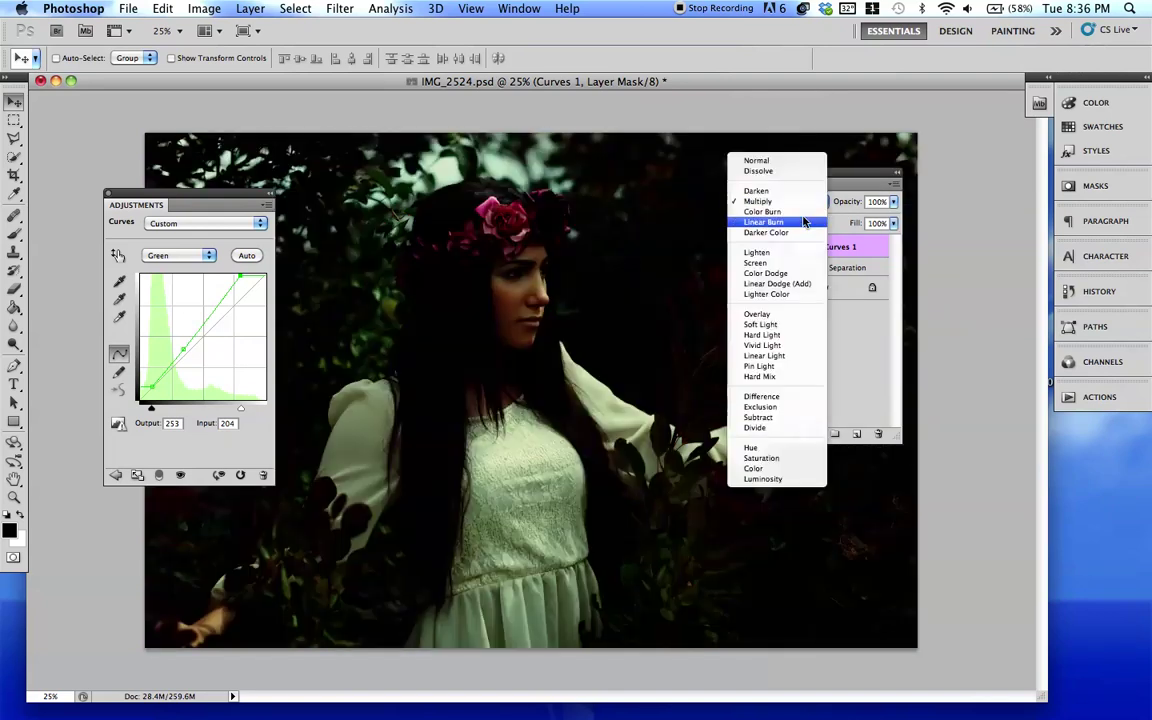
pyautogui.click(760, 324)
# - Test 26% opacity and the Color blend mode, toggling the layer to compare
pyautogui.moveTo(846, 201); pyautogui.dragTo(788, 207)
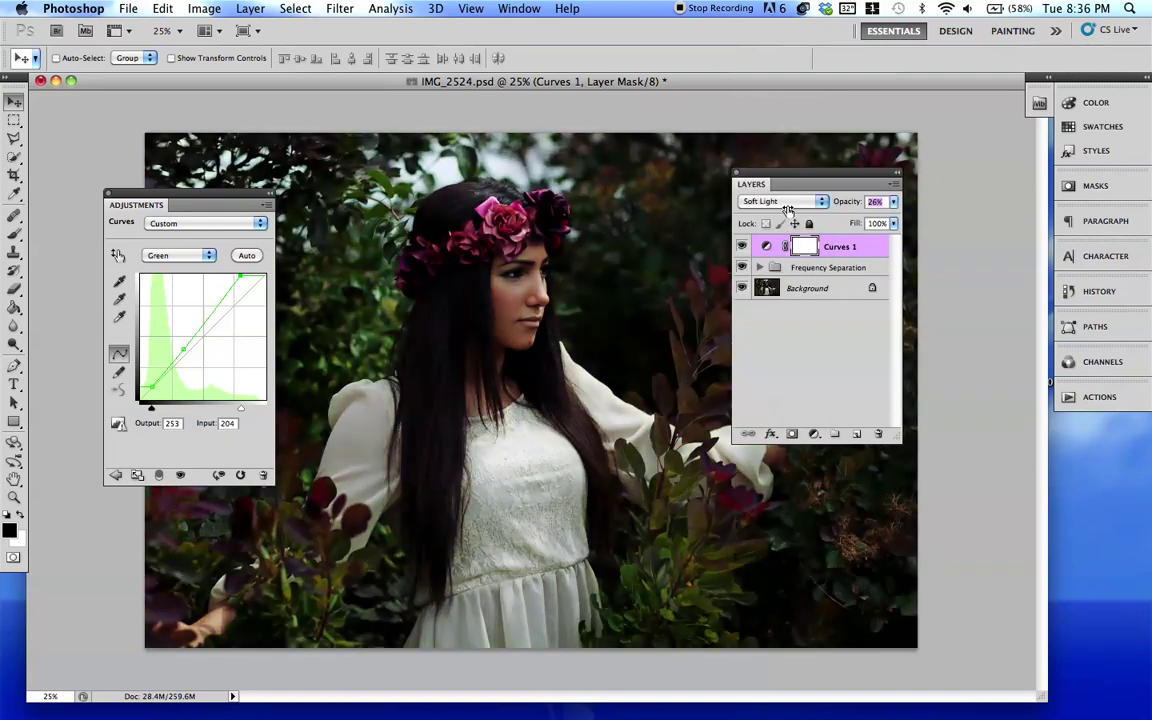
pyautogui.click(800, 209)
pyautogui.click(770, 322)
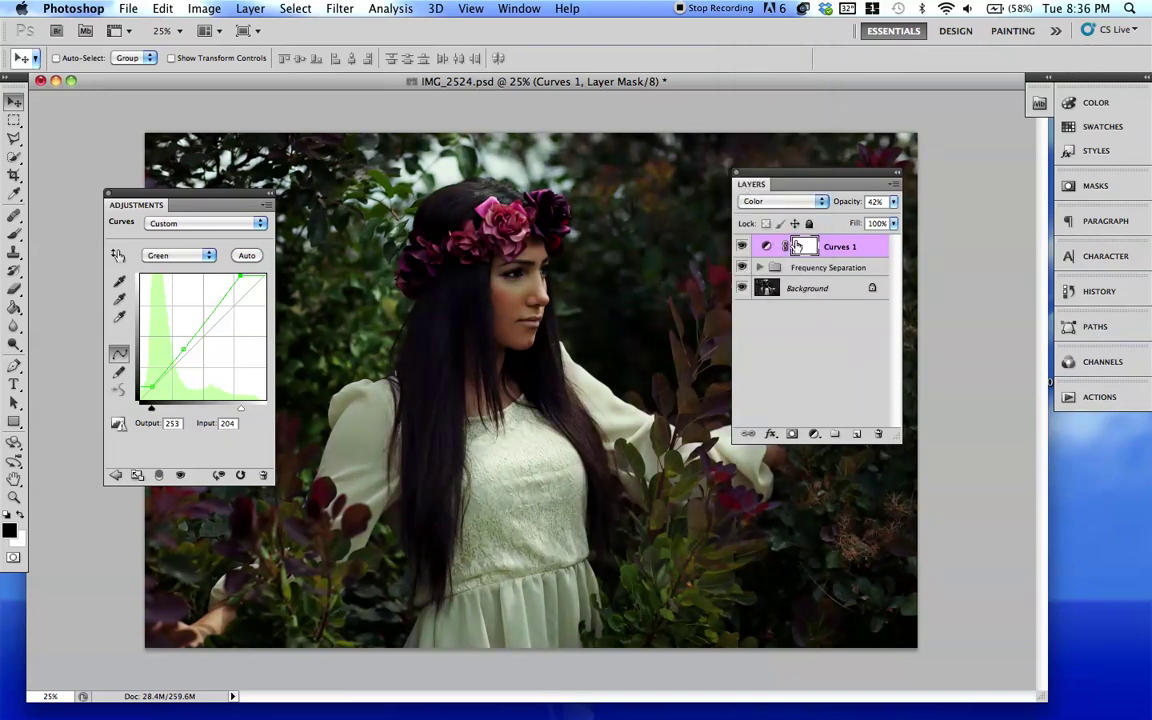
pyautogui.moveTo(835, 203); pyautogui.dragTo(887, 202)
pyautogui.click(741, 246)
pyautogui.click(741, 248)
# - Set Curves 1 to Normal blend mode at 76% opacity and compare it on and off
pyautogui.click(784, 197)
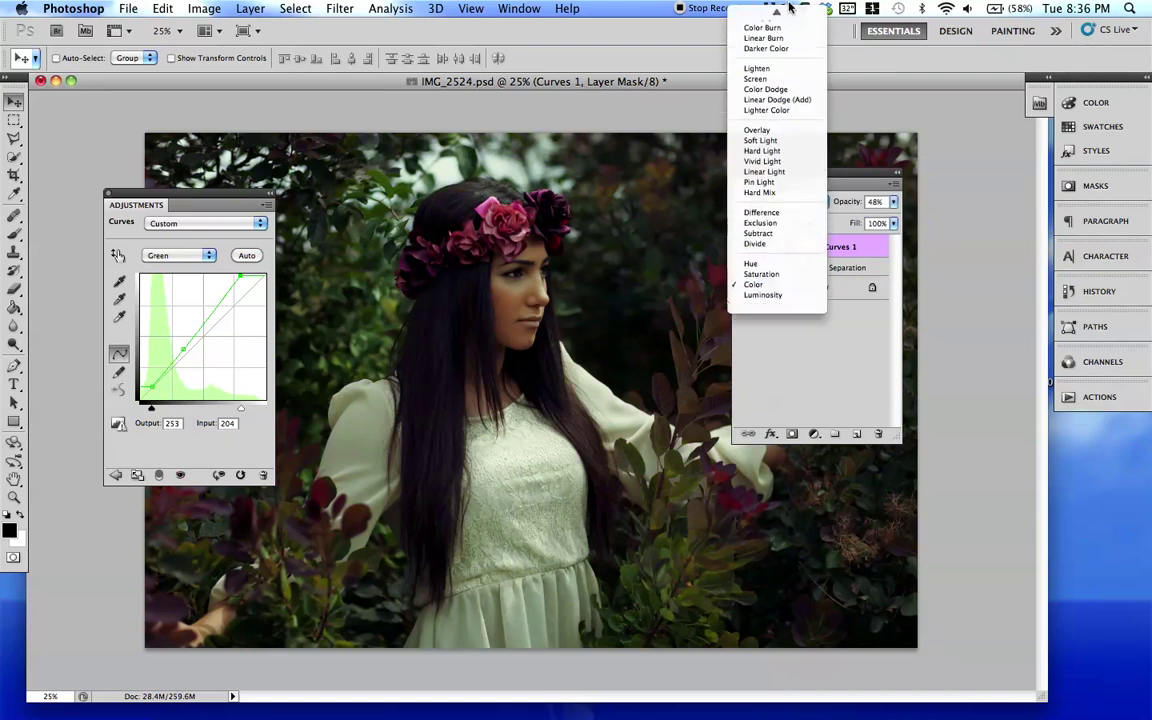
pyautogui.click(780, 12)
pyautogui.moveTo(873, 203); pyautogui.dragTo(867, 204)
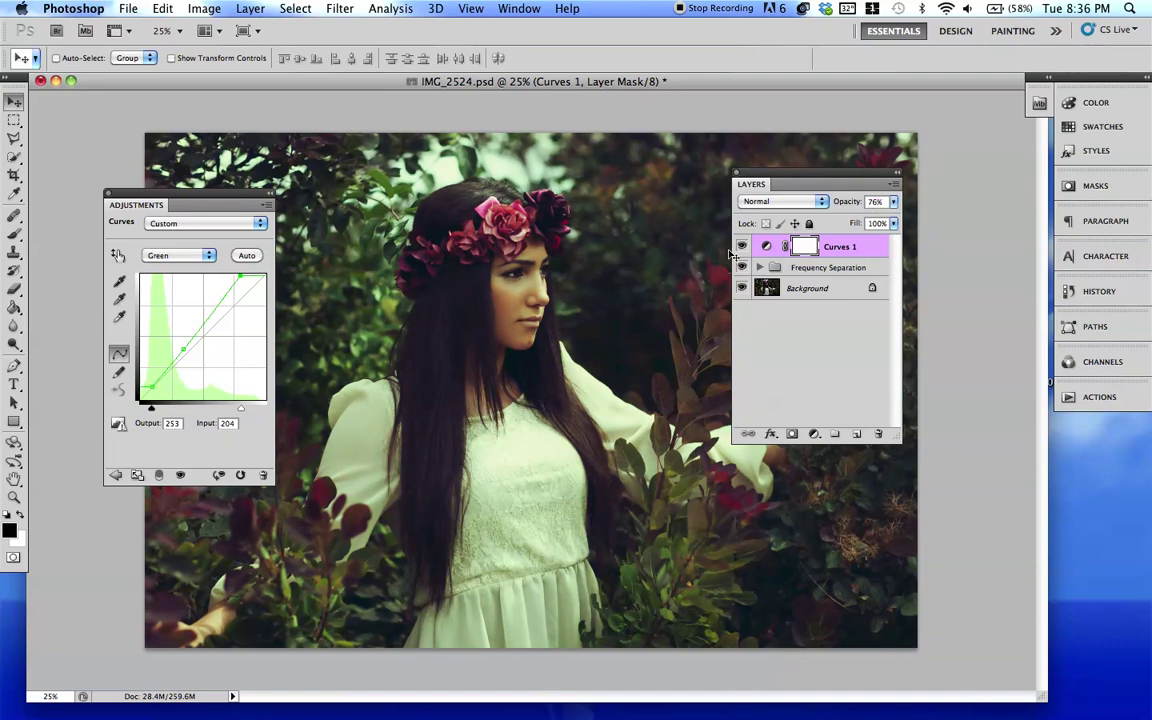
pyautogui.click(740, 247)
pyautogui.click(740, 247)
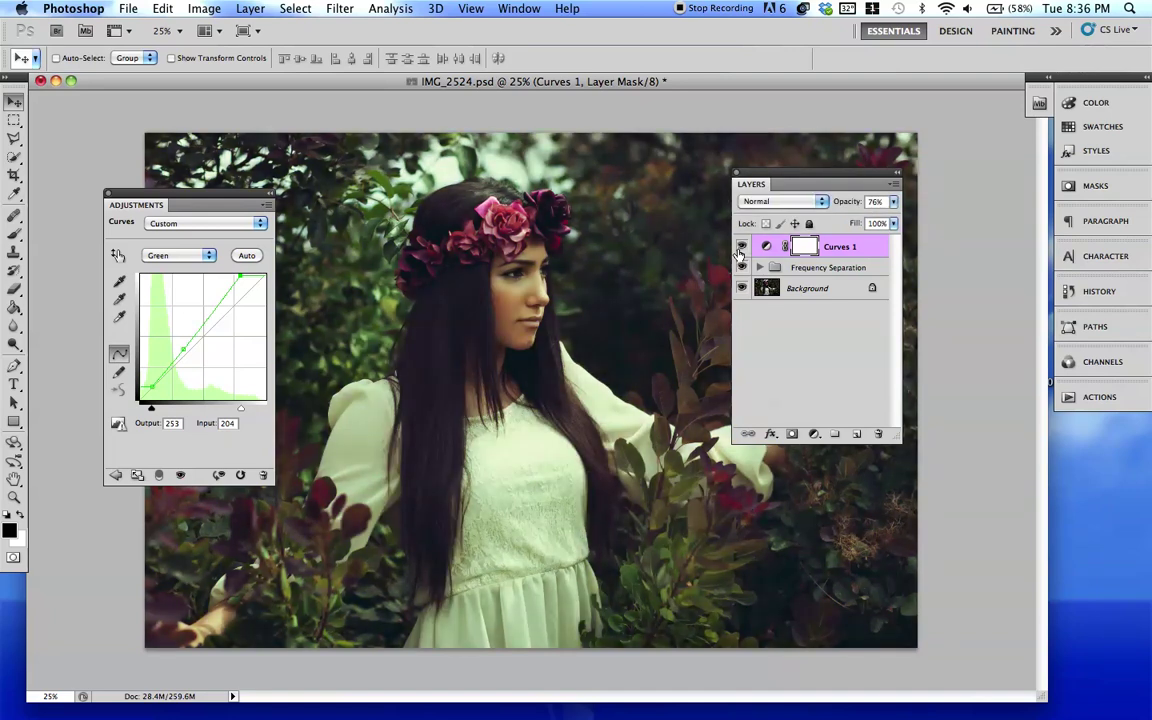
pyautogui.press('super+minus')
# - Zoom in to 33.3% and toggle Curves 1 to compare the photo with and without it
pyautogui.click(740, 247)
pyautogui.click(740, 247)
pyautogui.click(740, 247)
pyautogui.press('super+plus')
pyautogui.press('super+plus')
pyautogui.press('super+plus')
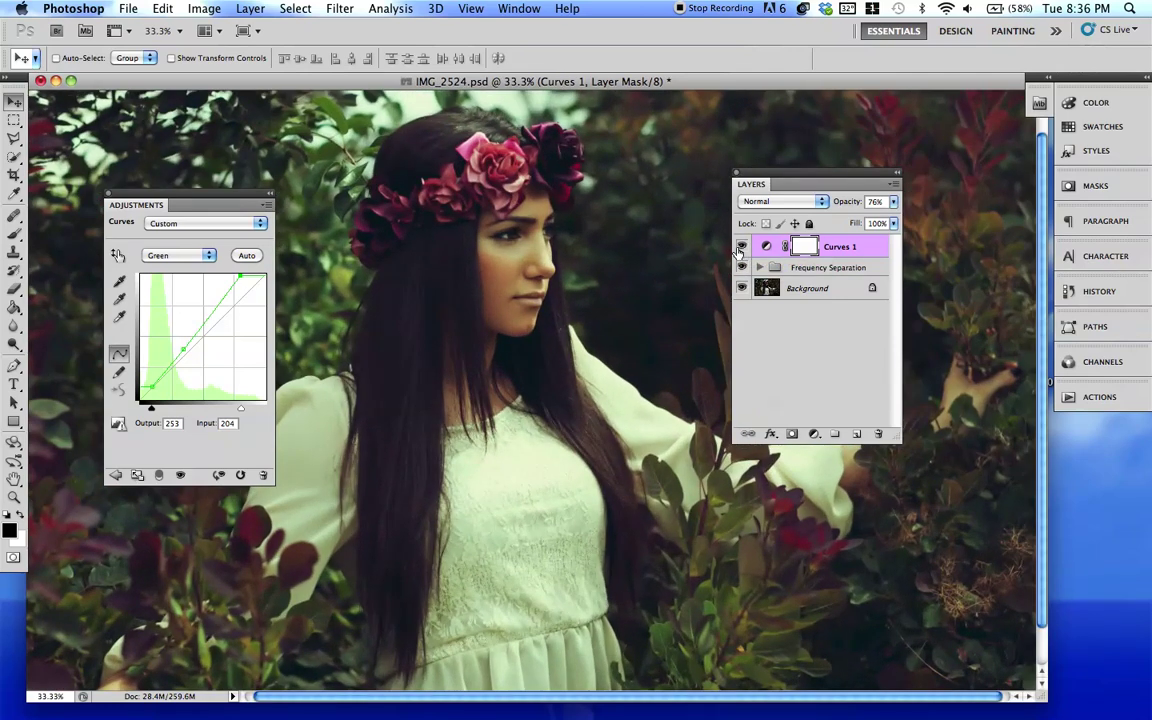
pyautogui.click(740, 247)
pyautogui.click(740, 247)
# - Raise the Blue midtone point, shift its shadow point, then return to RGB and zoom out
pyautogui.click(158, 254)
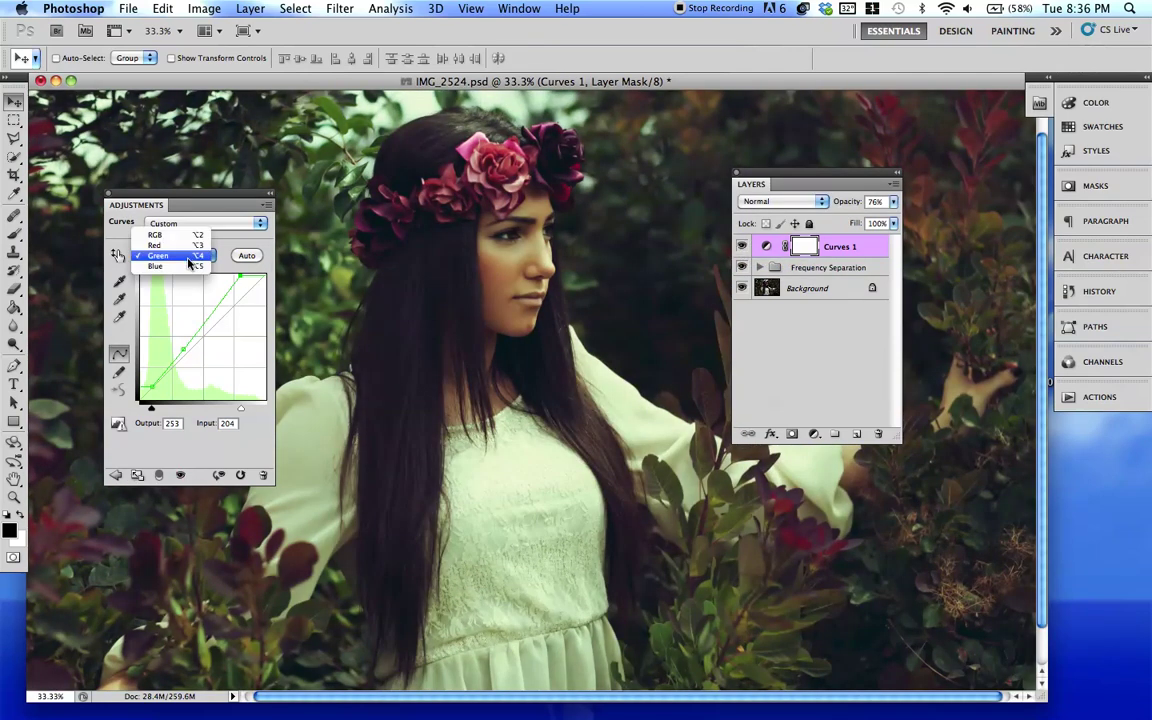
pyautogui.click(157, 266)
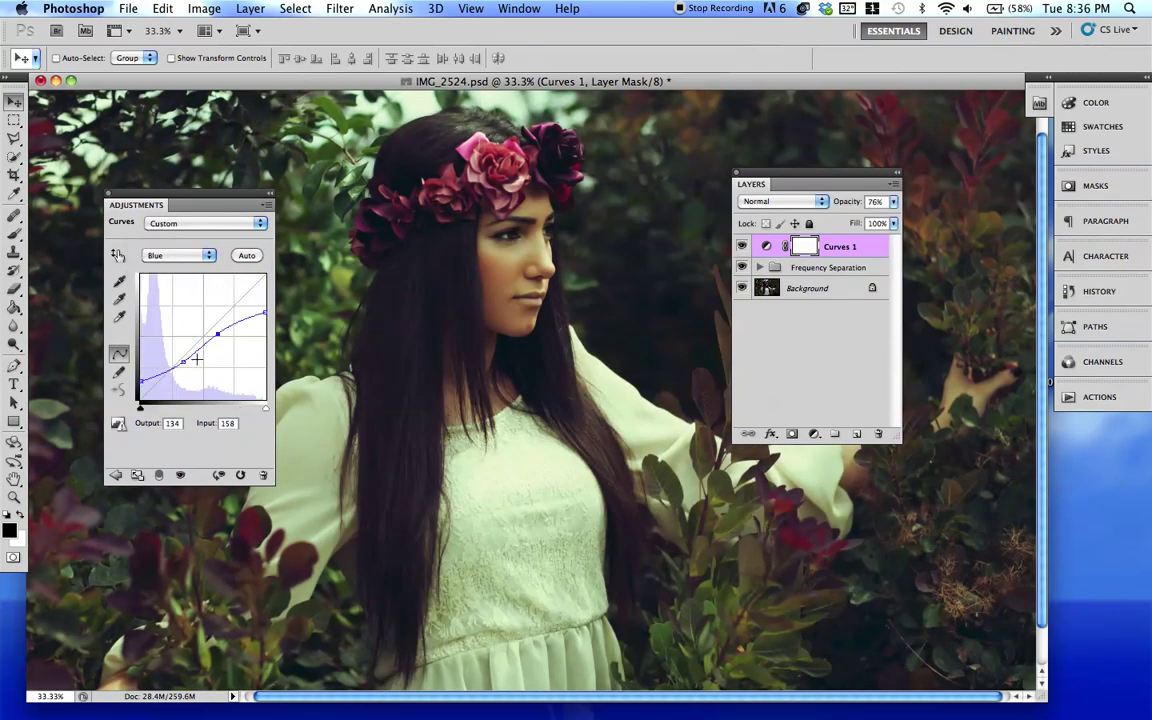
pyautogui.moveTo(183, 369); pyautogui.dragTo(262, 276)
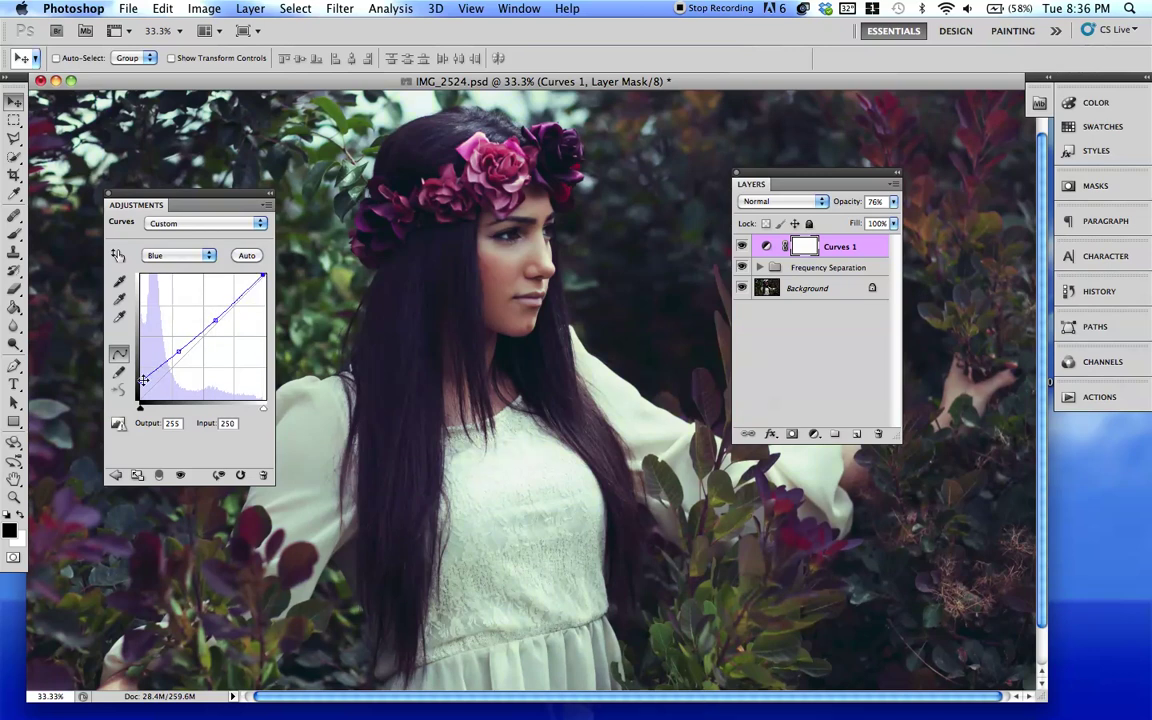
pyautogui.moveTo(141, 377); pyautogui.dragTo(151, 385)
pyautogui.click(176, 255)
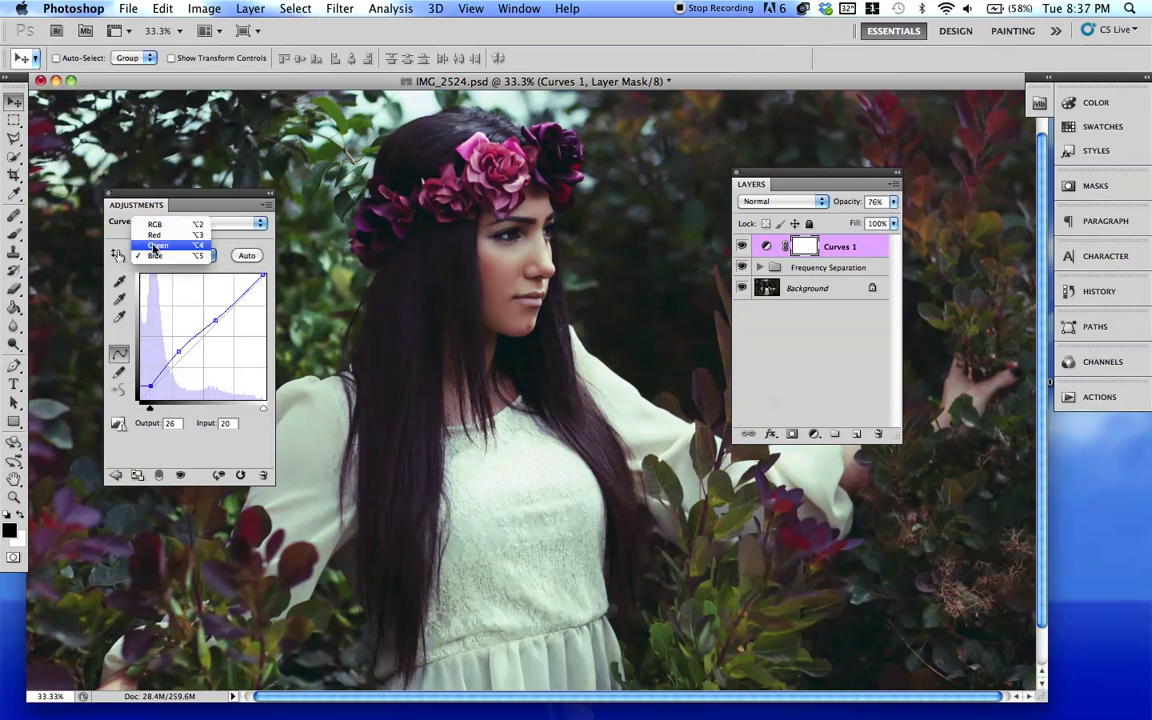
pyautogui.click(165, 221)
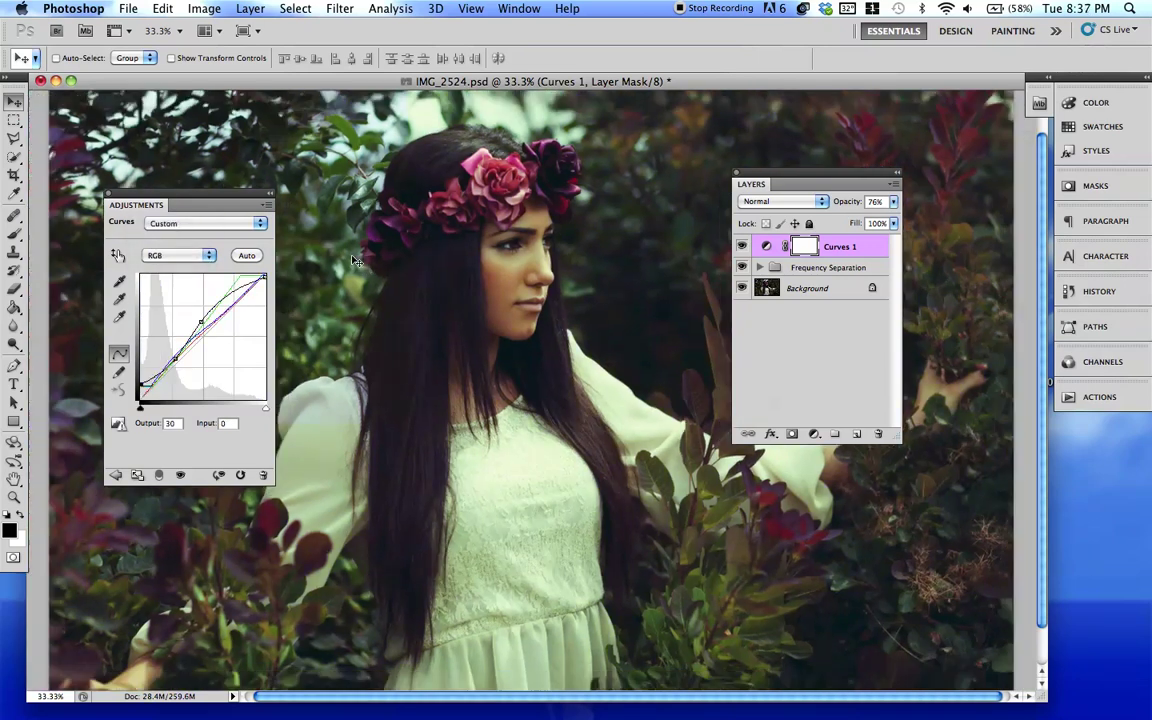
pyautogui.press('super+minus')
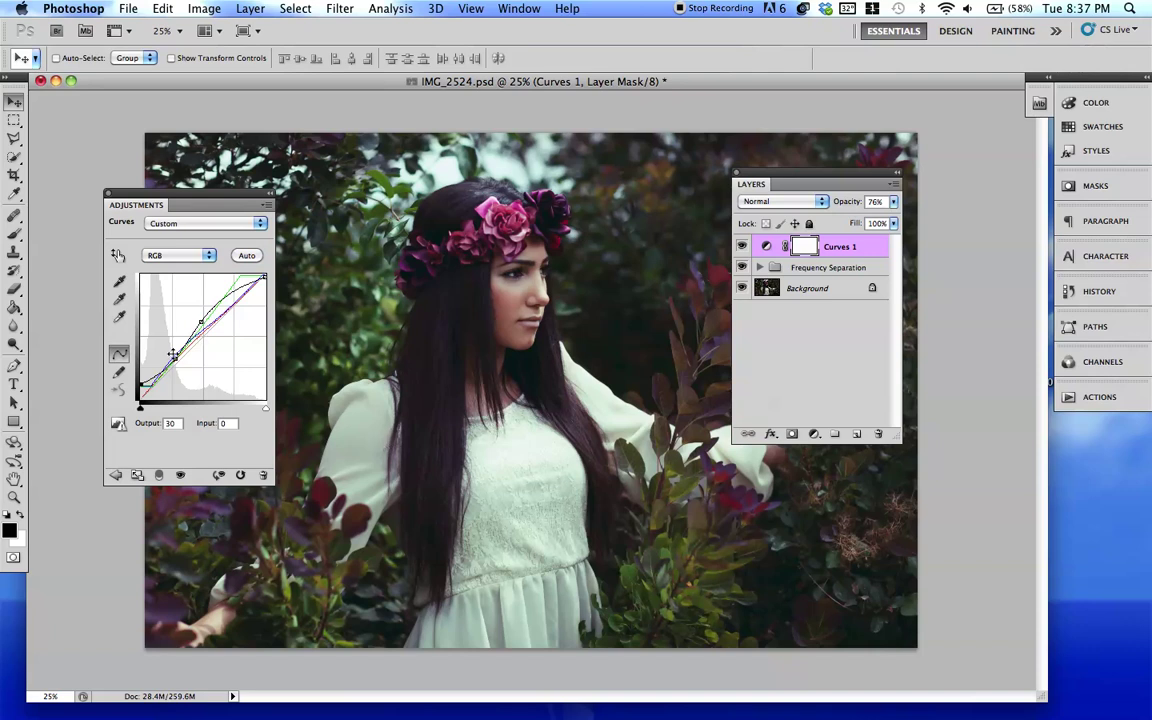
# - Set the RGB black point to 0, white to 255, raise midtones to 187, and compare
pyautogui.moveTo(141, 386); pyautogui.dragTo(141, 401)
pyautogui.moveTo(175, 357); pyautogui.dragTo(198, 316)
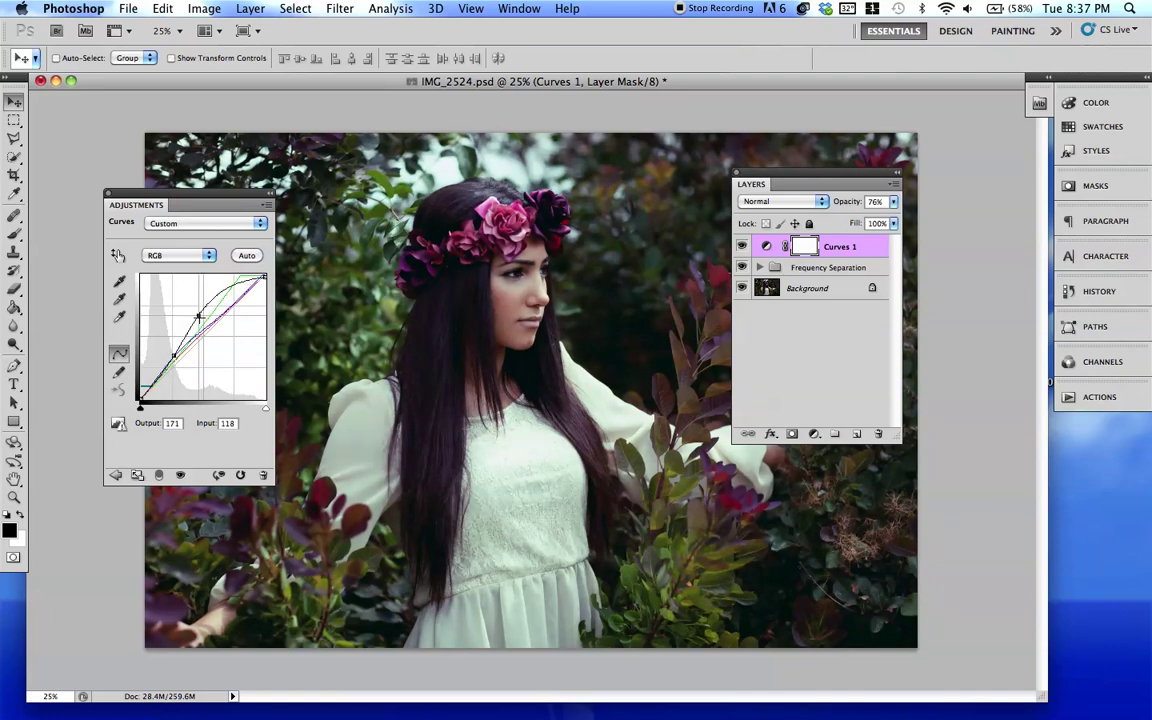
pyautogui.moveTo(267, 280); pyautogui.dragTo(268, 255)
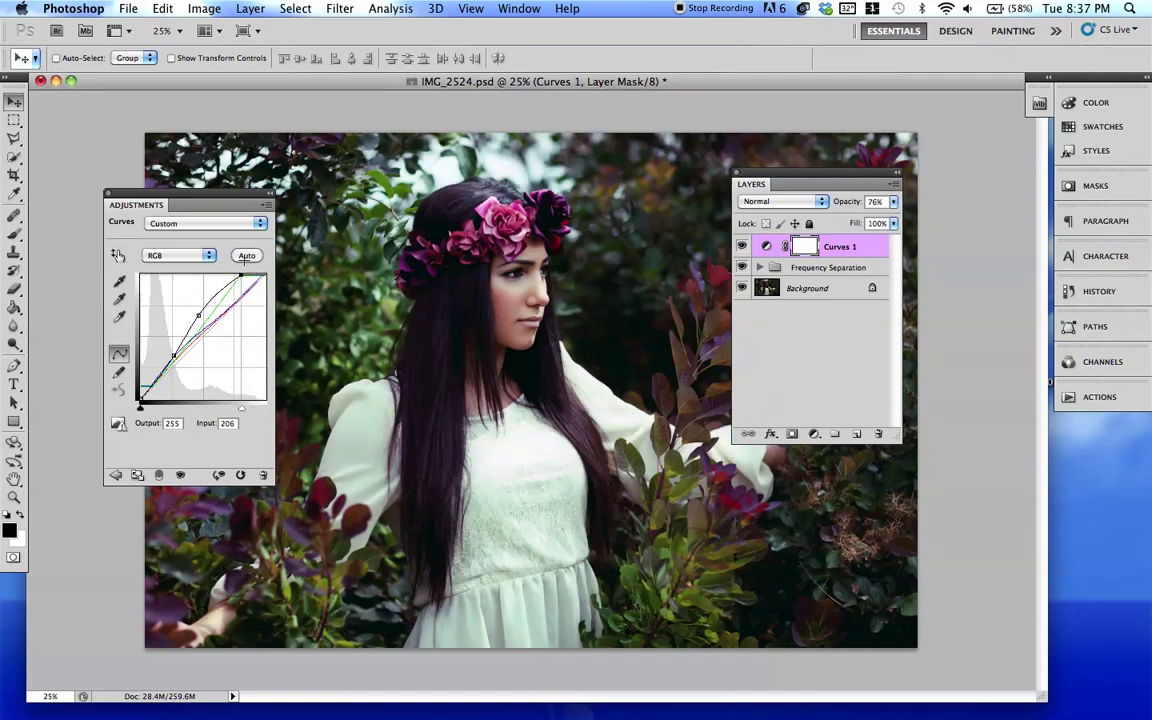
pyautogui.moveTo(173, 355); pyautogui.dragTo(201, 308)
pyautogui.click(742, 246)
pyautogui.click(742, 246)
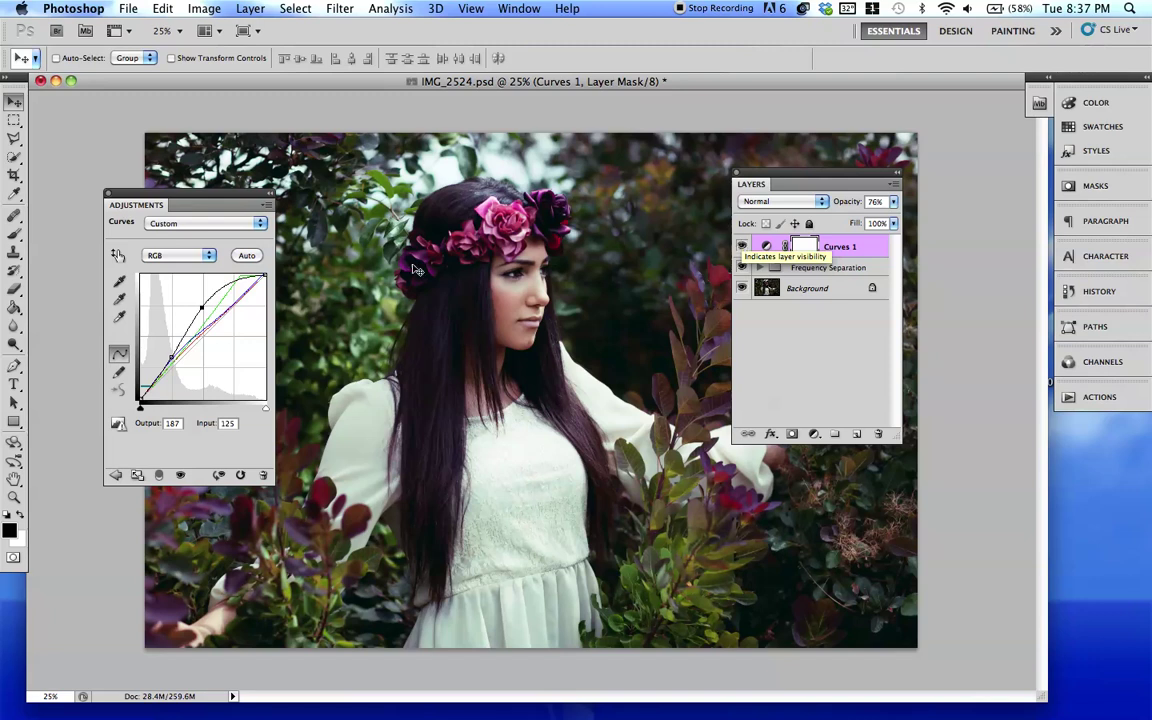
# - Load the 01_DaisySpell_CR_Violetspell.acv preset into Curves 1 with Load Curves Preset
pyautogui.click(267, 207)
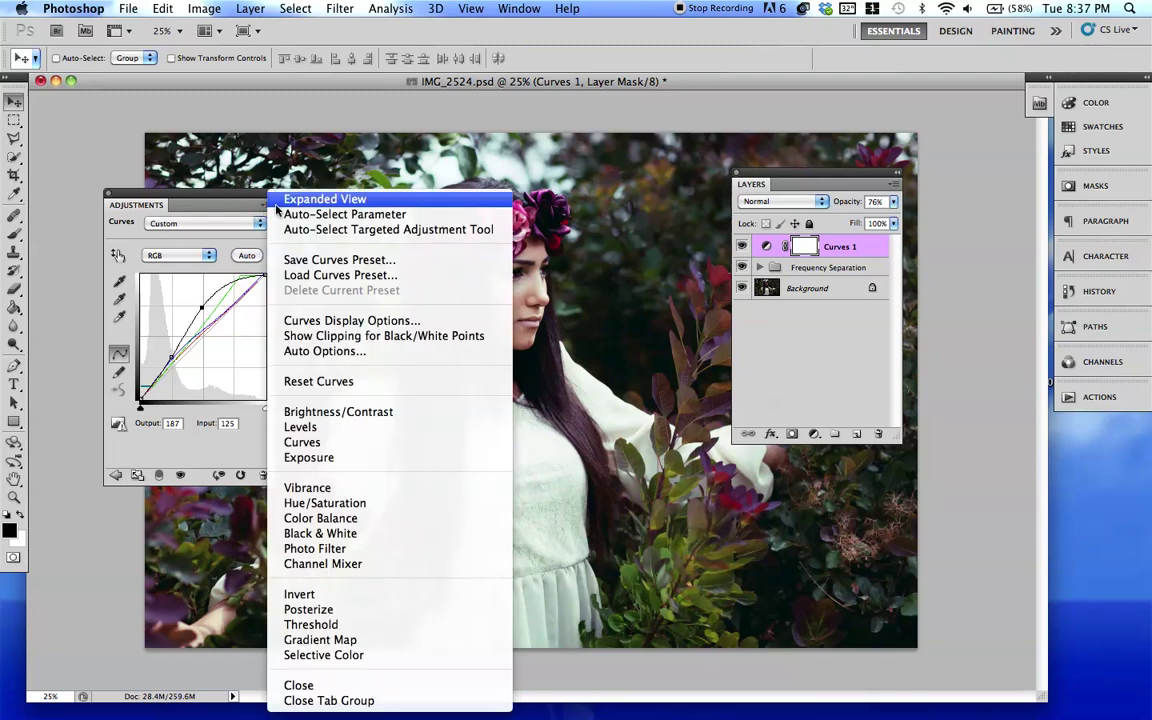
pyautogui.click(266, 212)
pyautogui.click(267, 207)
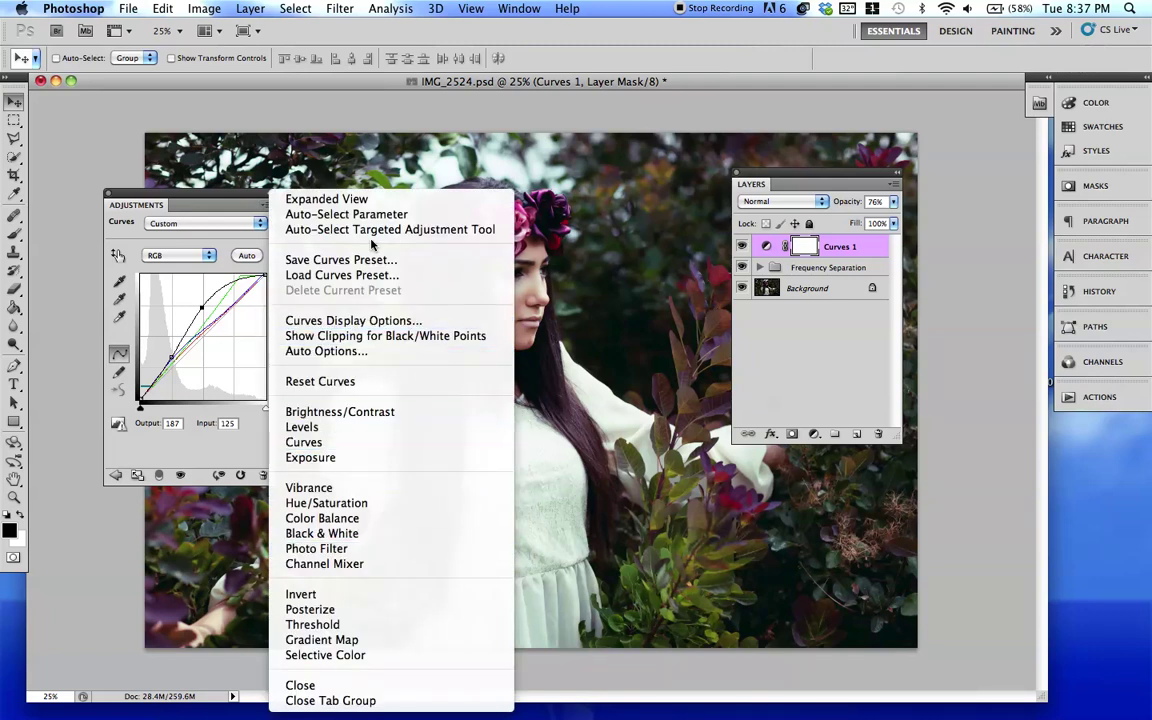
pyautogui.click(363, 285)
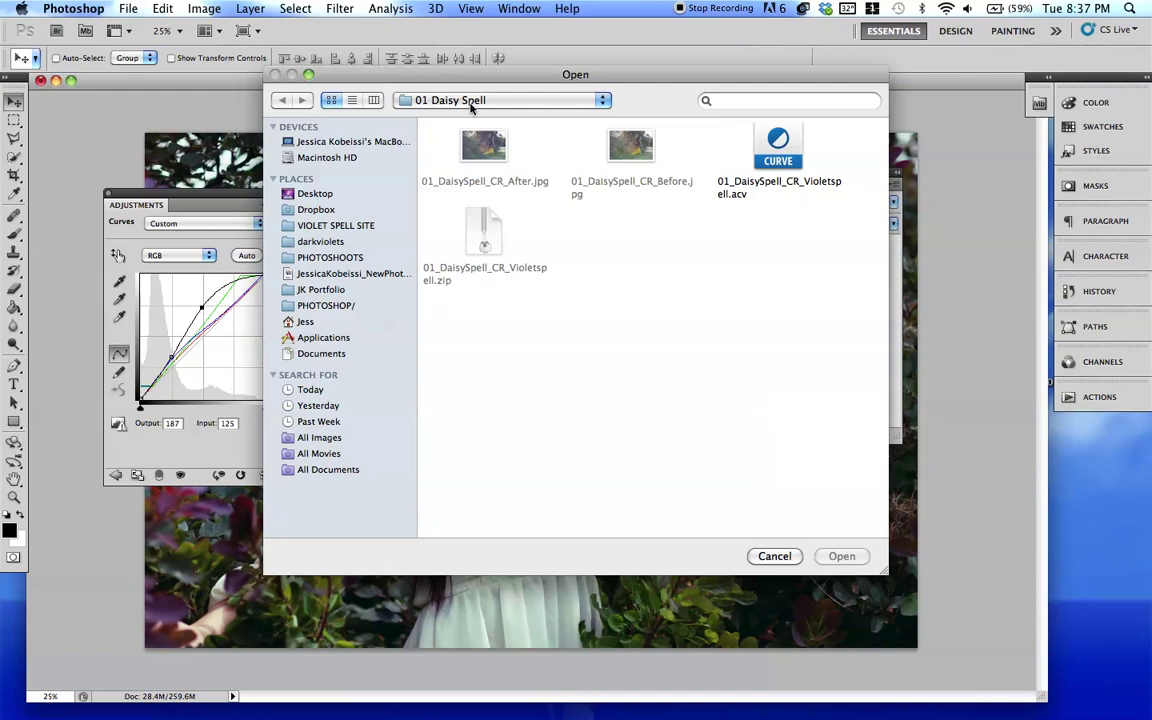
pyautogui.doubleClick(779, 150)
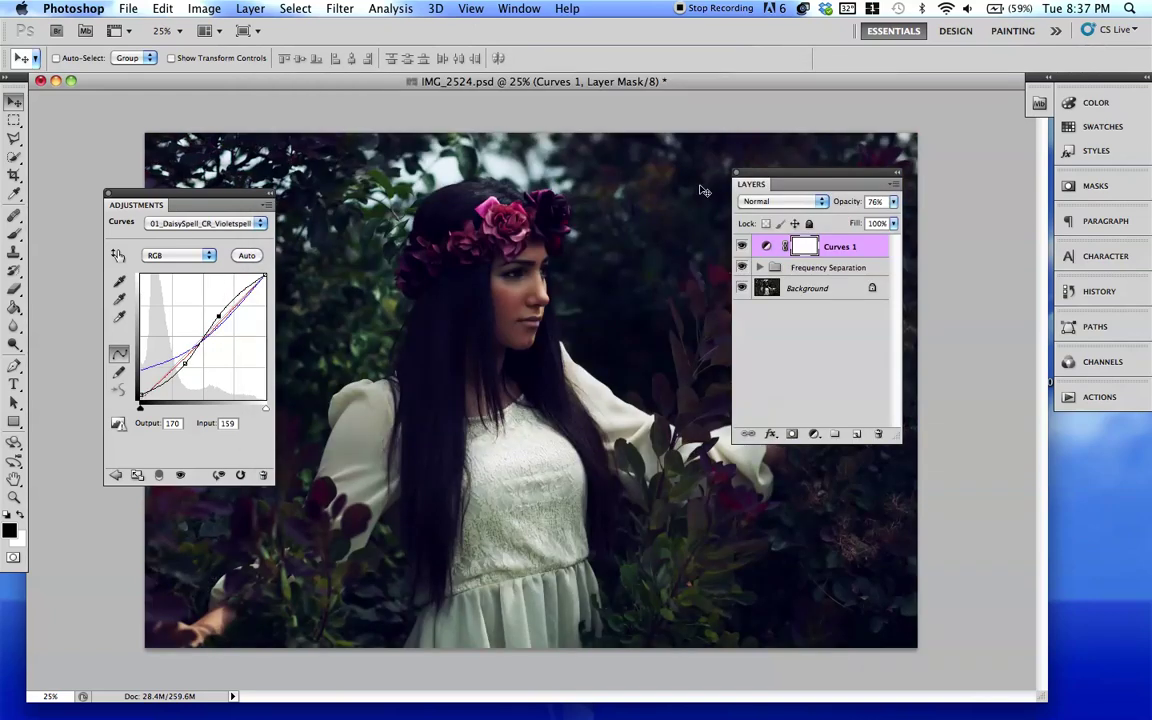
# - After comparing Curves 1 on and off, drag the Blue channel curve's shadow and highlight points downward
pyautogui.click(742, 246)
pyautogui.click(742, 246)
pyautogui.click(176, 255)
pyautogui.click(181, 288)
pyautogui.moveTo(185, 334); pyautogui.dragTo(140, 400)
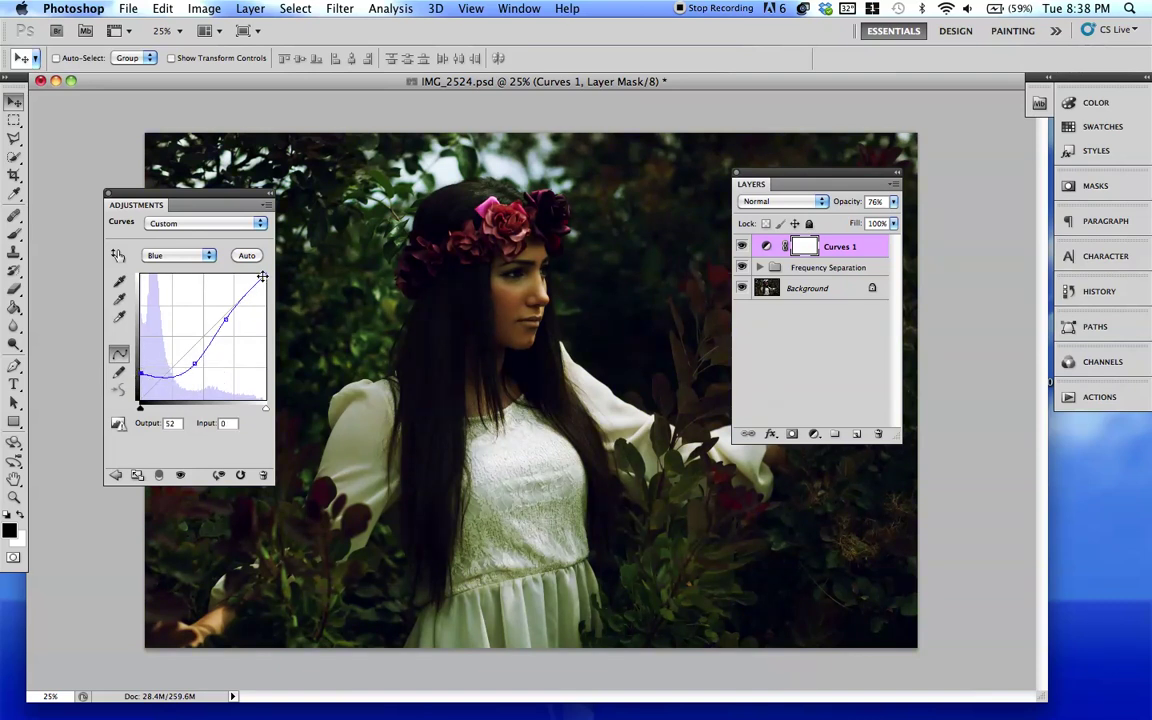
pyautogui.moveTo(265, 275); pyautogui.dragTo(277, 245)
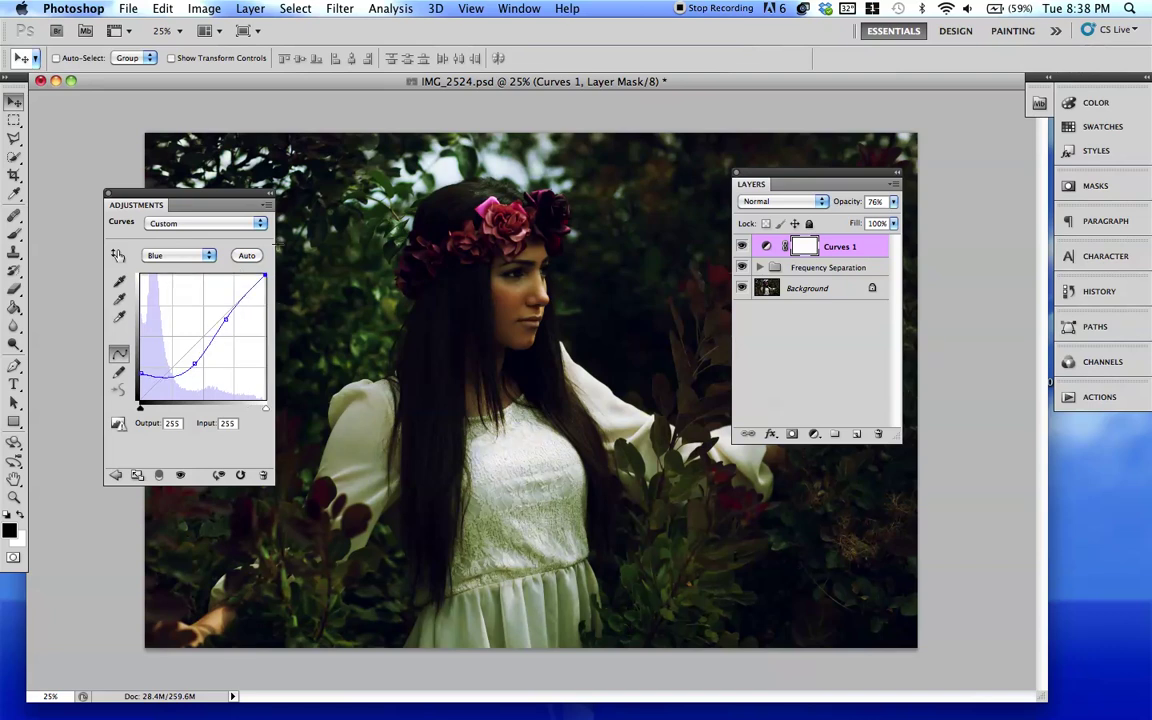
# - Preview Curves 1 in Screen and Multiply, then set it to Normal at 19% opacity
pyautogui.click(781, 201)
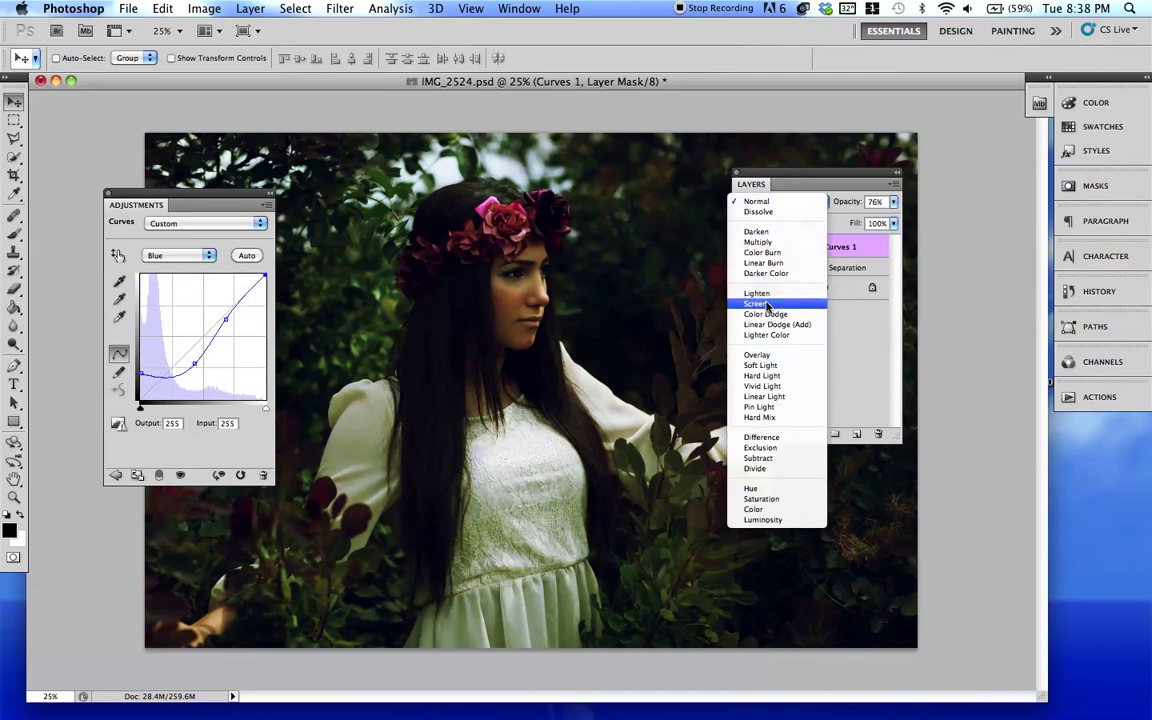
pyautogui.click(700, 300)
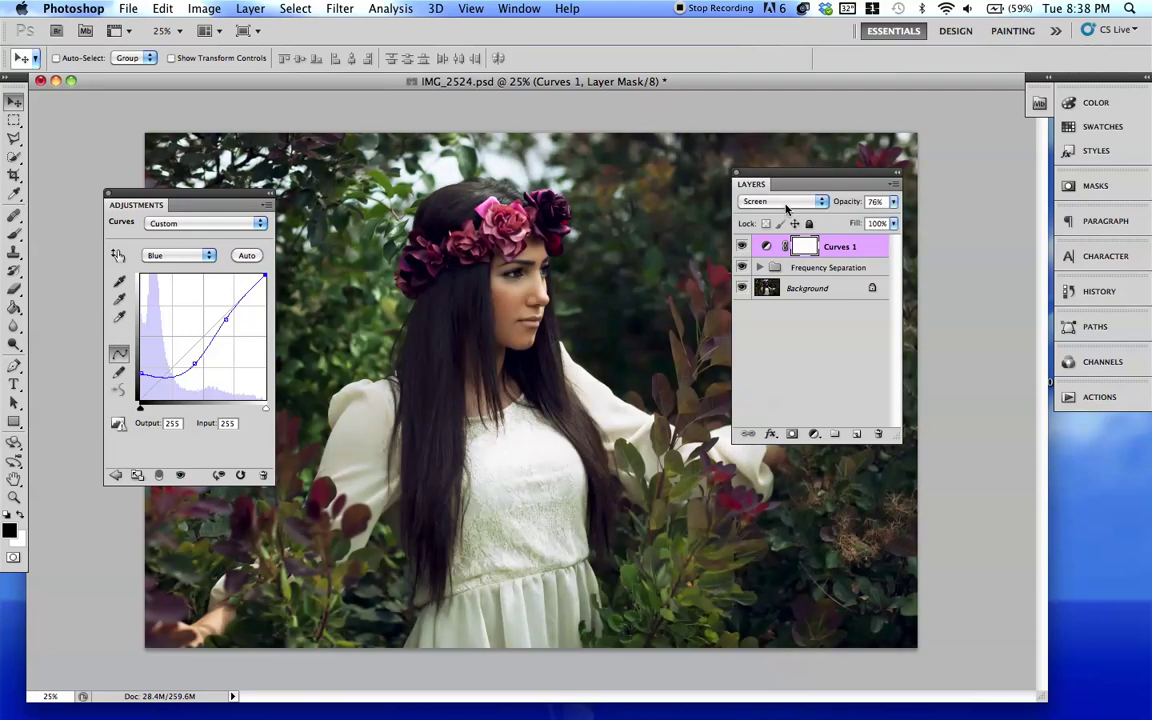
pyautogui.click(785, 203)
pyautogui.click(775, 133)
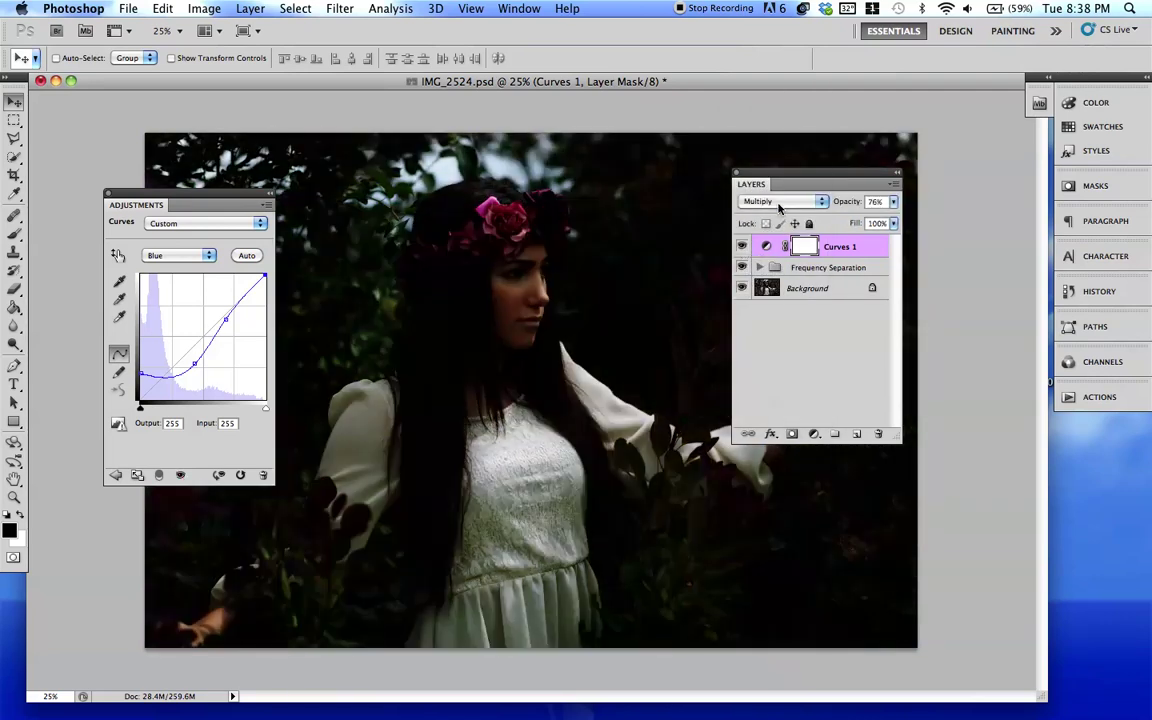
pyautogui.click(780, 202)
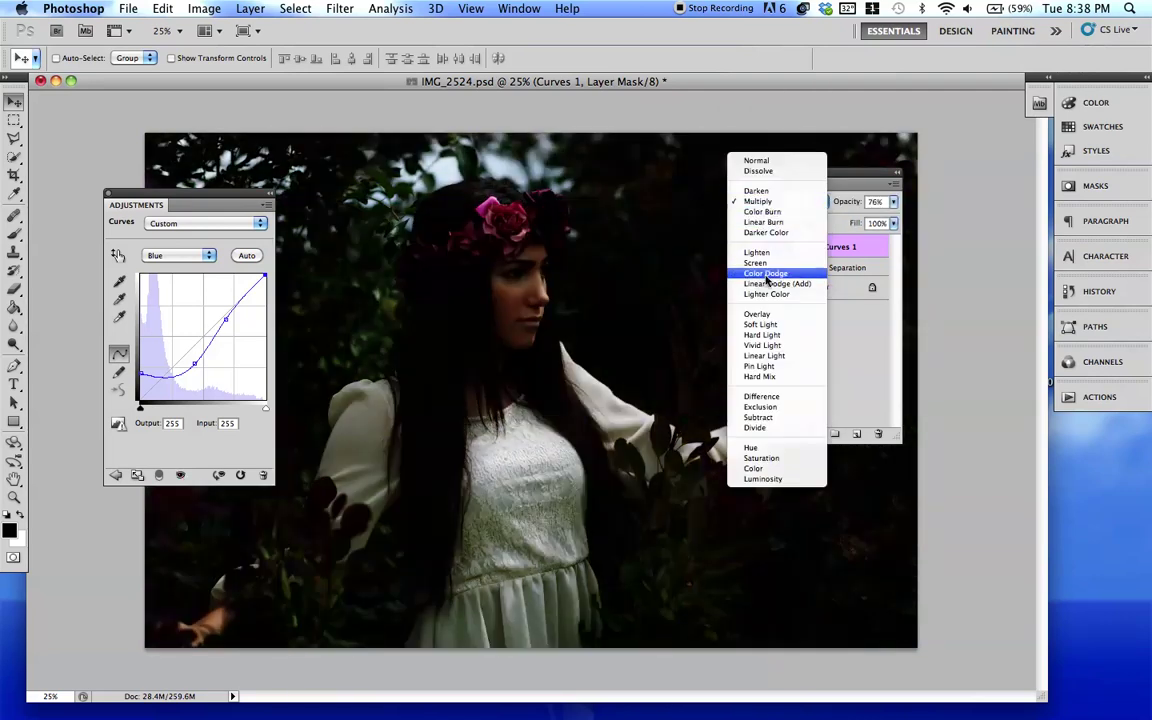
pyautogui.click(768, 264)
pyautogui.click(780, 202)
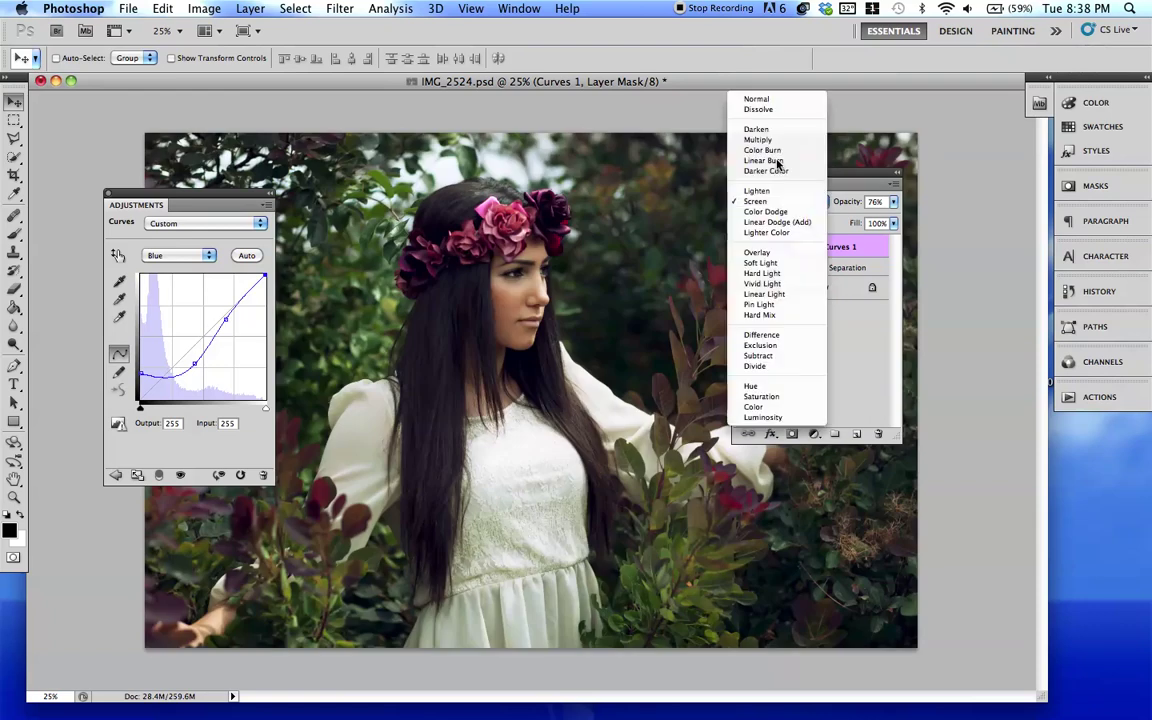
pyautogui.click(777, 100)
pyautogui.moveTo(846, 201); pyautogui.dragTo(808, 204)
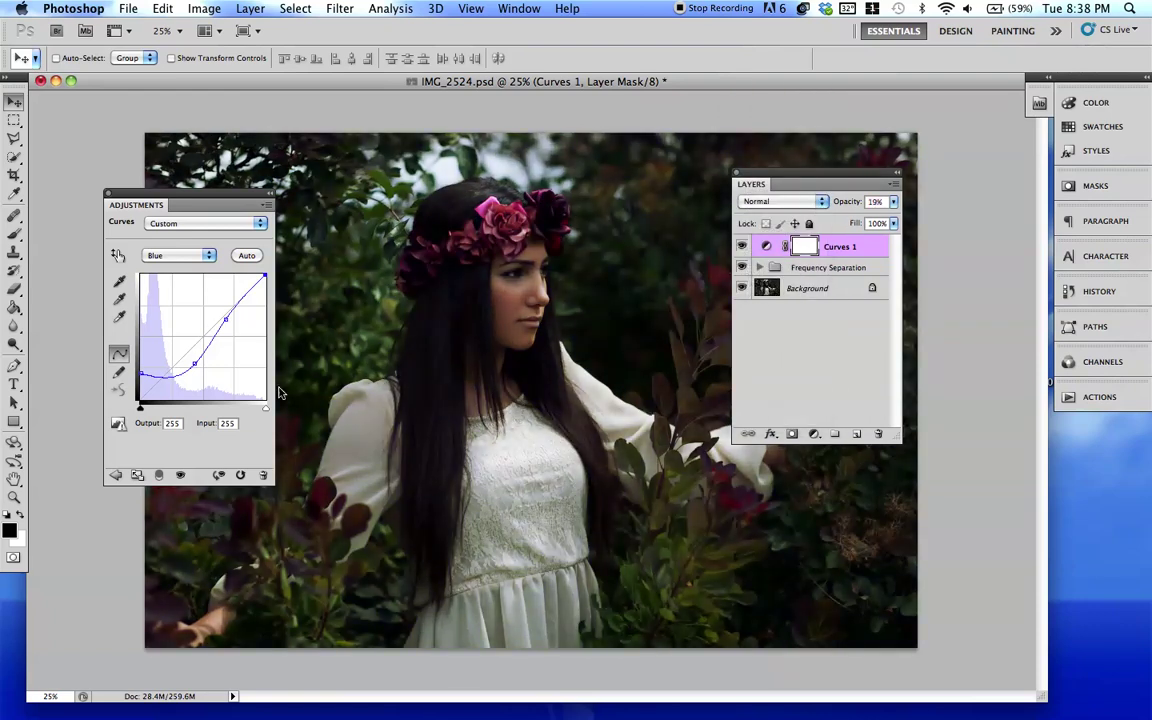
# - With the Blue channel kept, set the white point by sampling the face with the eyedropper
pyautogui.click(197, 258)
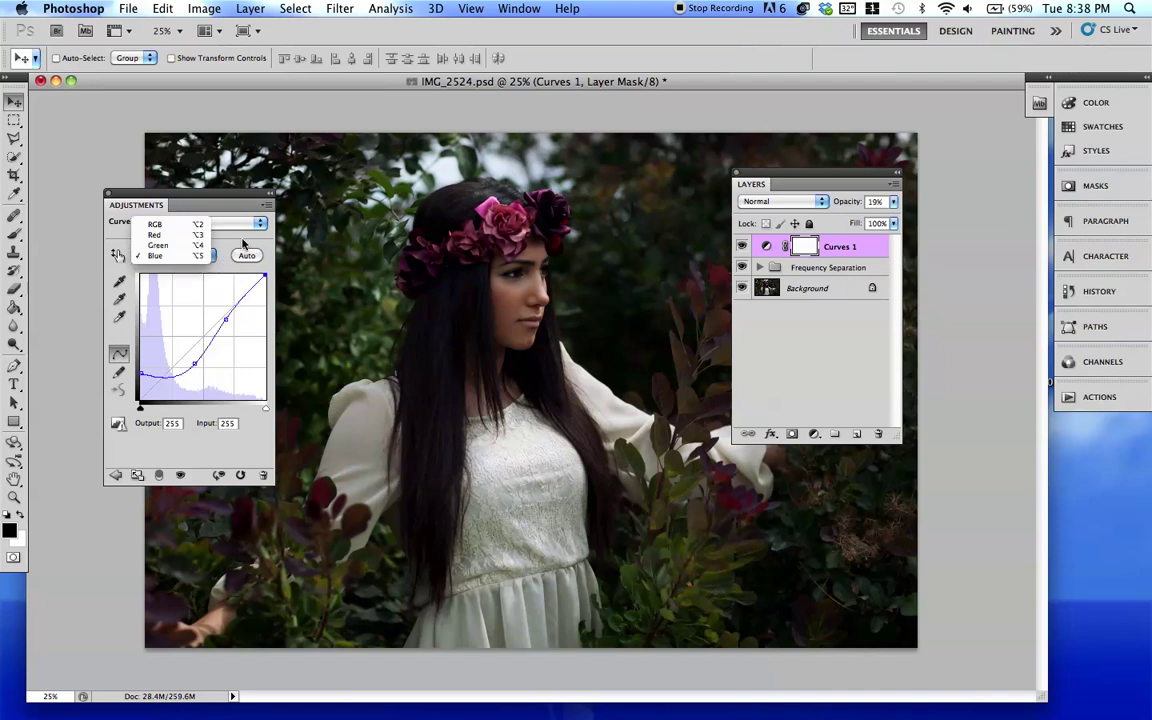
pyautogui.click(150, 256)
pyautogui.click(119, 318)
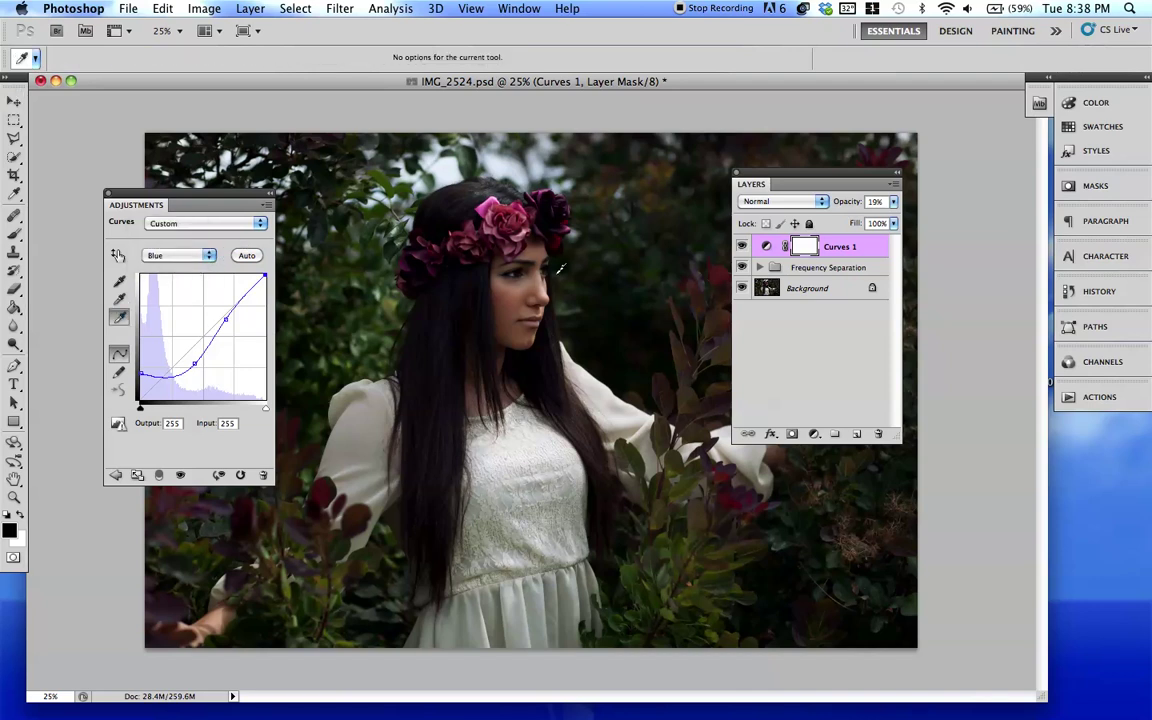
pyautogui.click(507, 295)
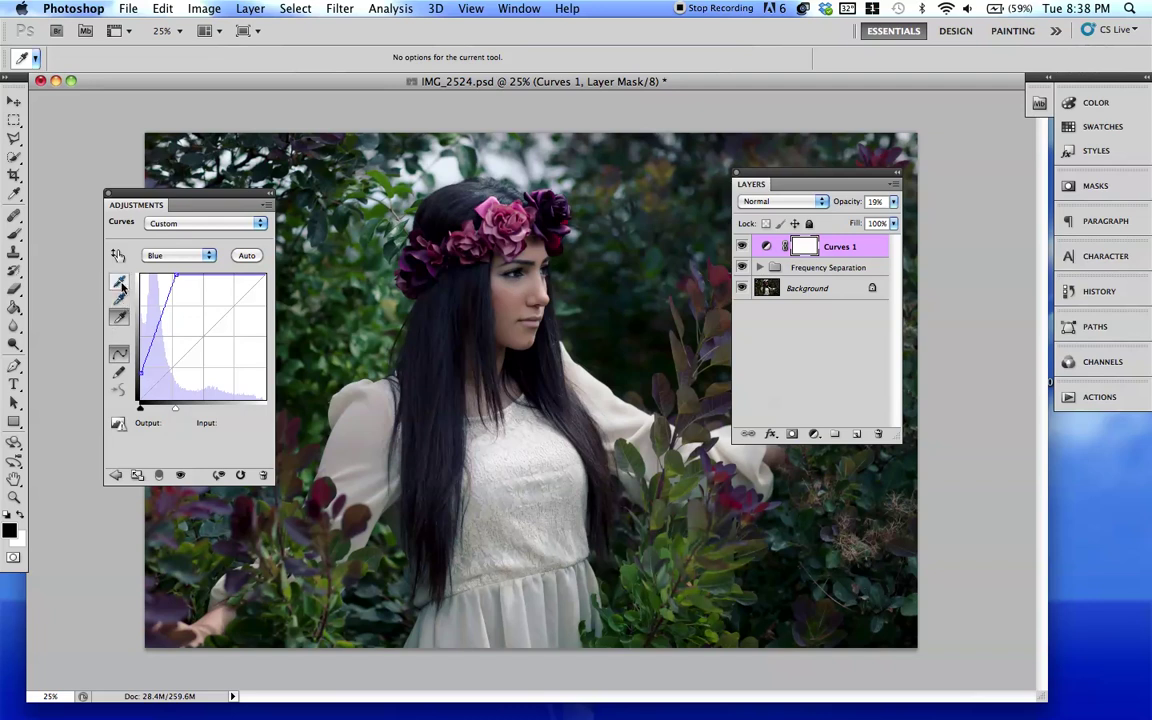
# - Pencil-draw the Blue curve, smooth it, redraw it with a flat base and steep rise, then select RGB
pyautogui.click(118, 375)
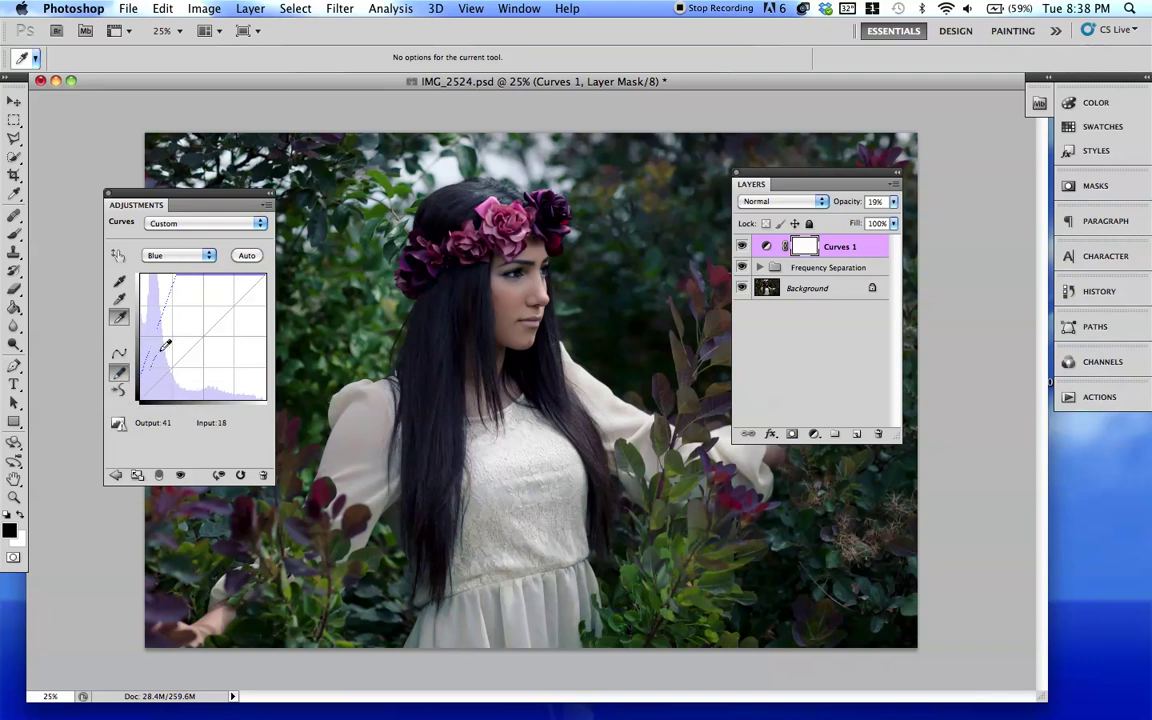
pyautogui.moveTo(235, 295)
pyautogui.mouseDown()
pyautogui.moveTo(262, 287)
pyautogui.moveTo(249, 276)
pyautogui.mouseUp()
pyautogui.click(121, 394)
pyautogui.moveTo(184, 398); pyautogui.dragTo(162, 441)
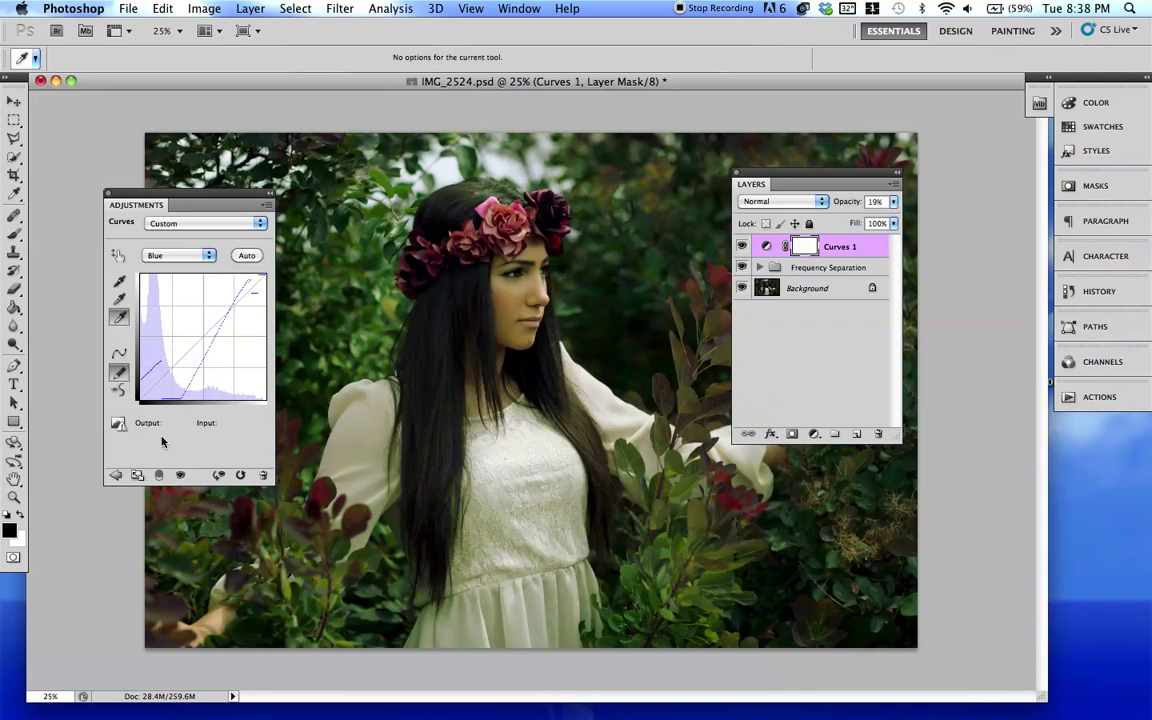
pyautogui.click(200, 257)
pyautogui.click(160, 221)
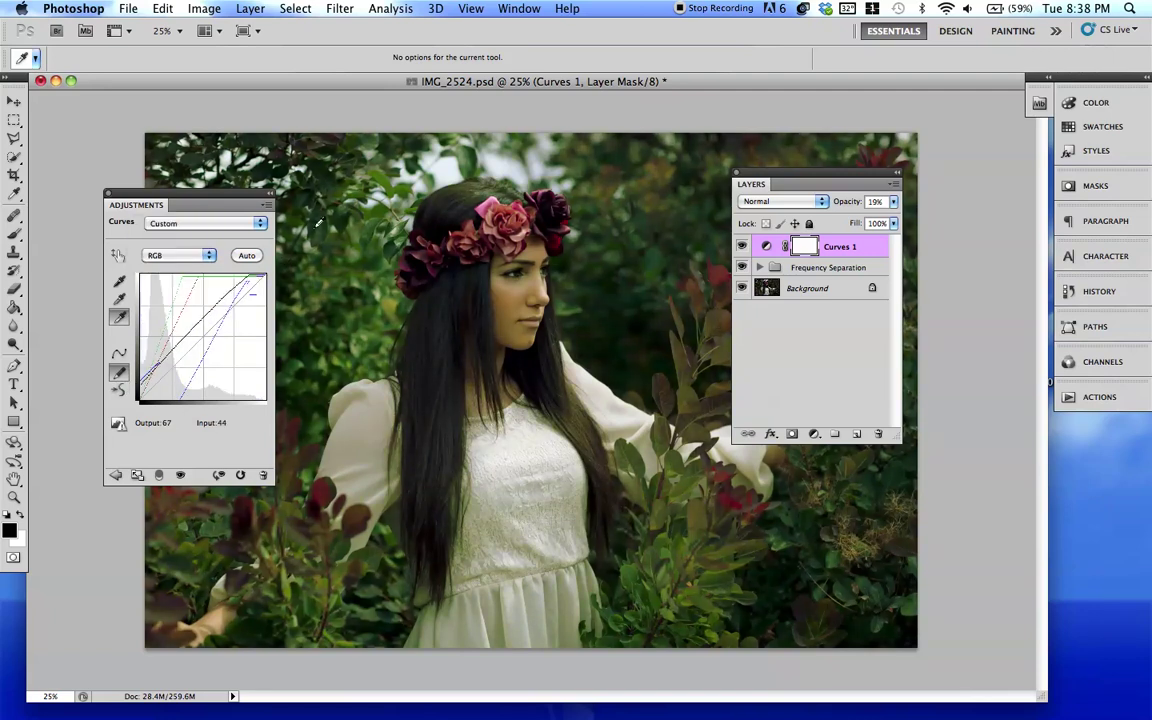